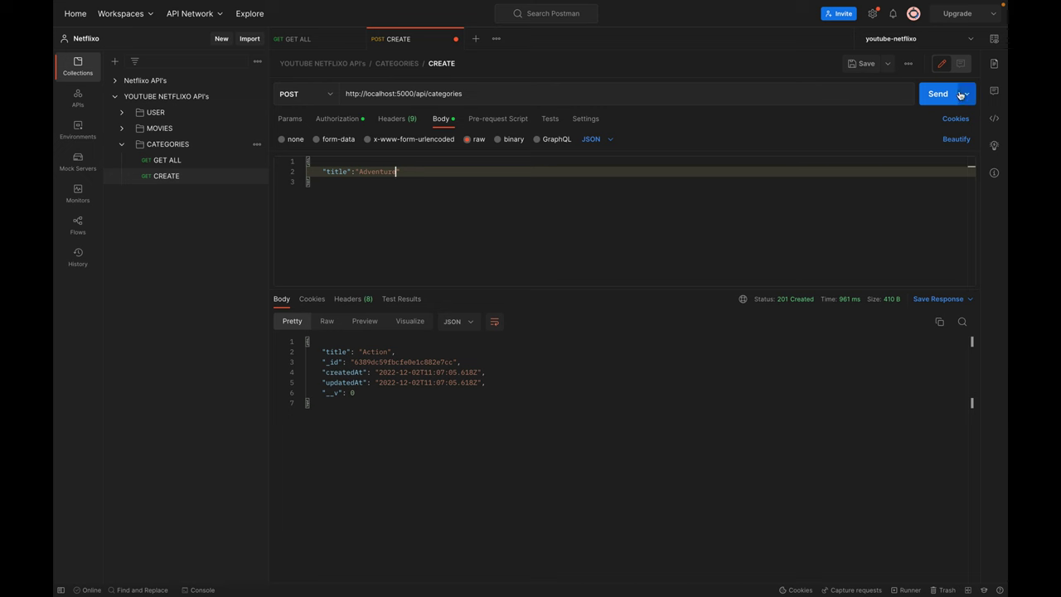
Send the GET ALL categories request, review the returned list, and return to the CREATE request.
left_click(316, 43)
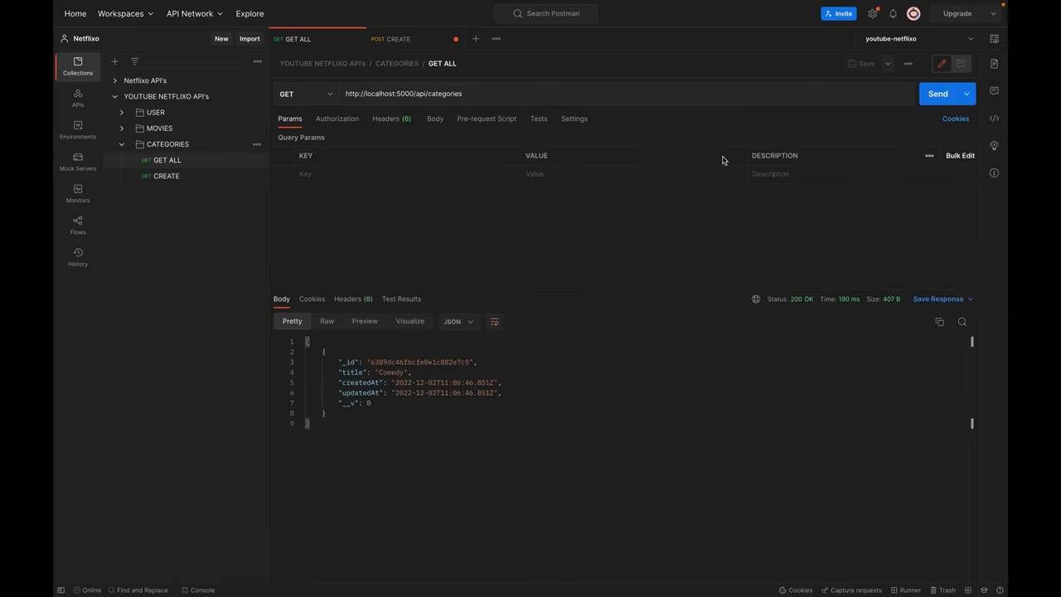
left_click(952, 95)
scroll(380, 428, "down", 5)
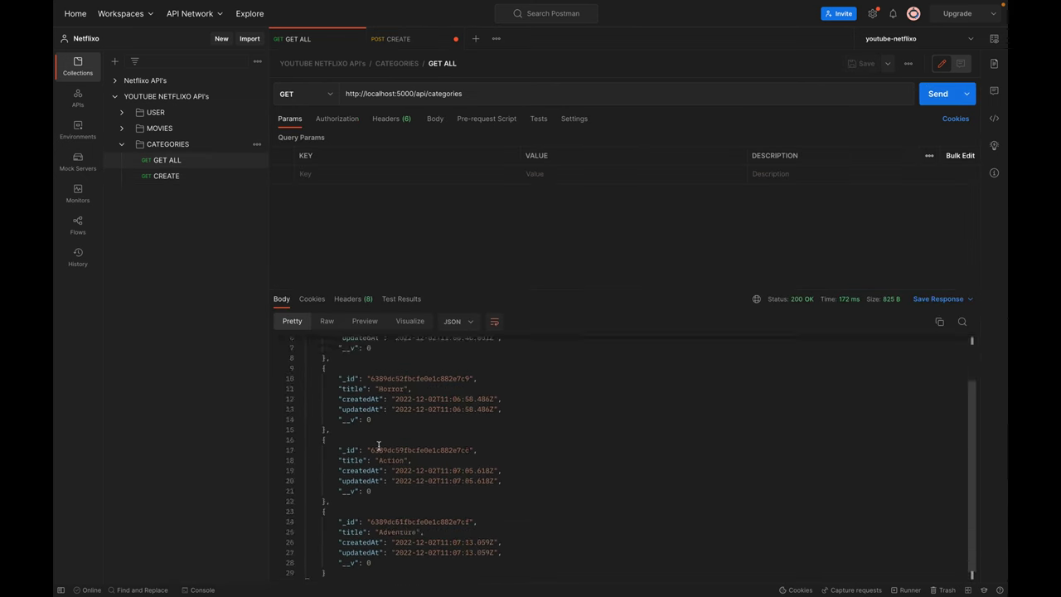
left_click(406, 42)
Switch to MongoDB Atlas in Chrome, refresh the collections, and examine the documents in the categories collection.
key("ctrl+Left")
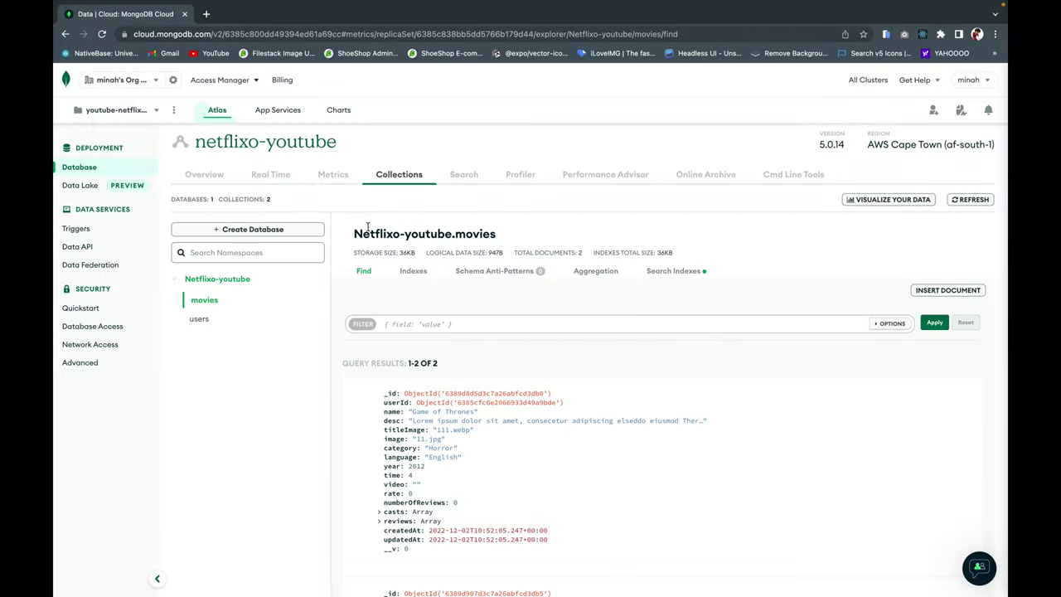
key("ctrl+Left")
key("ctrl+Right")
left_click(977, 205)
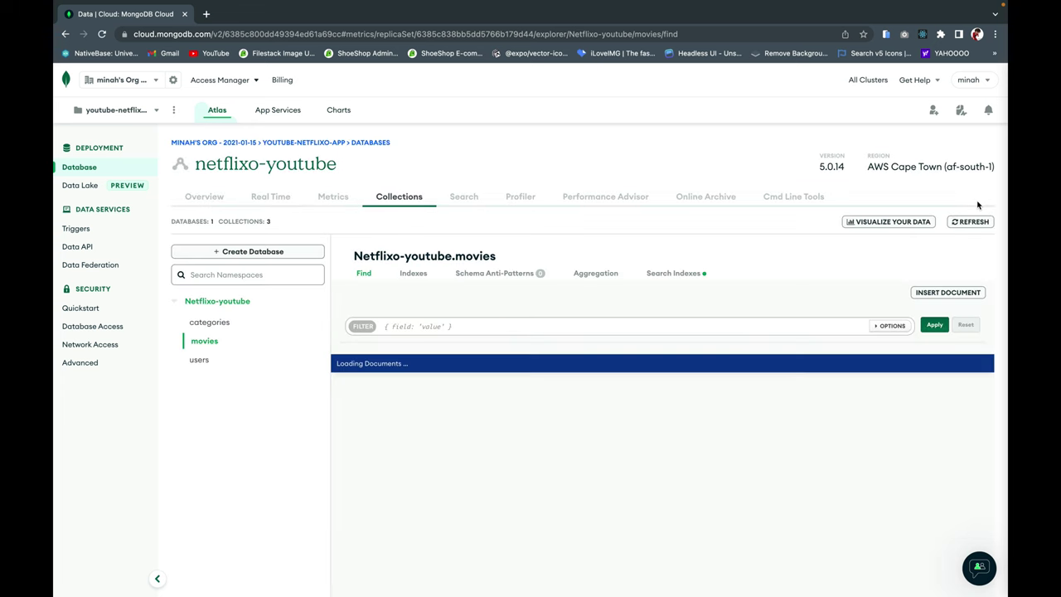
left_click(207, 323)
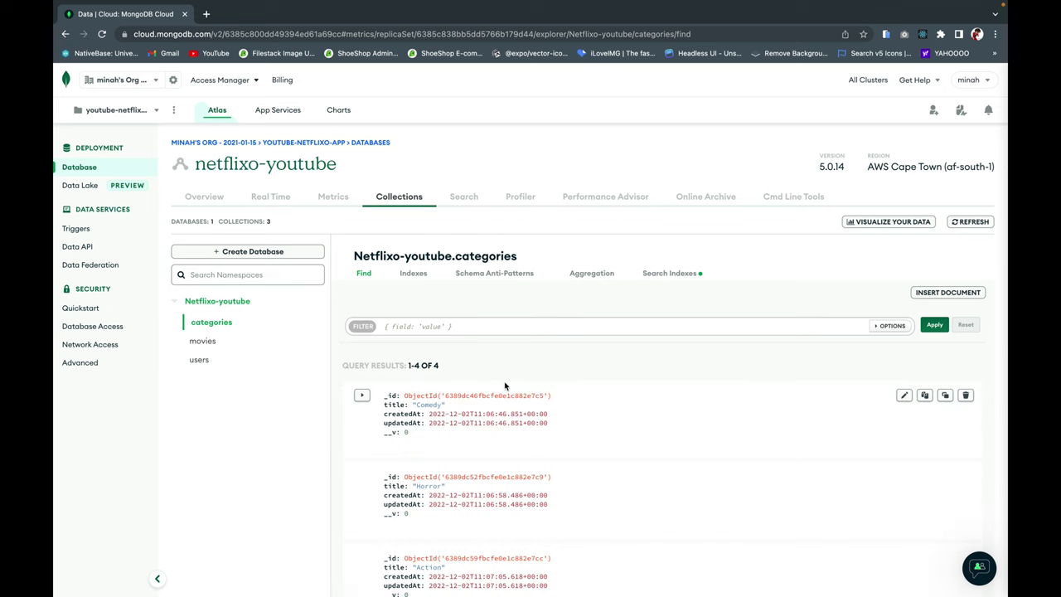
scroll(491, 461, "down", 3)
scroll(492, 461, "up", 3)
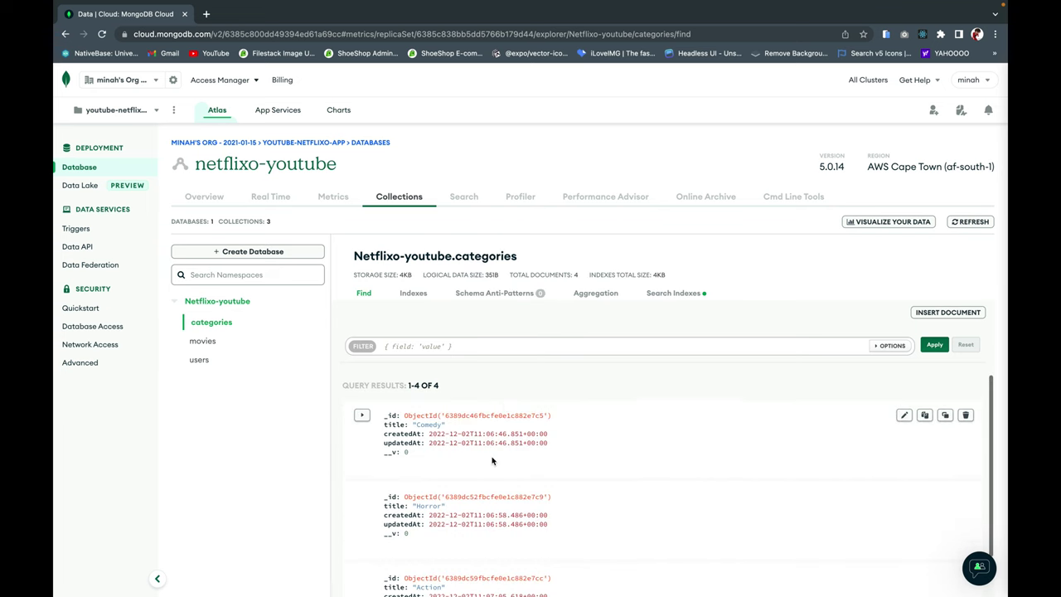
Reorder the desktop spaces so Chrome comes before Code, and open CategoriesRouter.js in VS Code to check the put route.
key("ctrl+Left")
key("ctrl+Up")
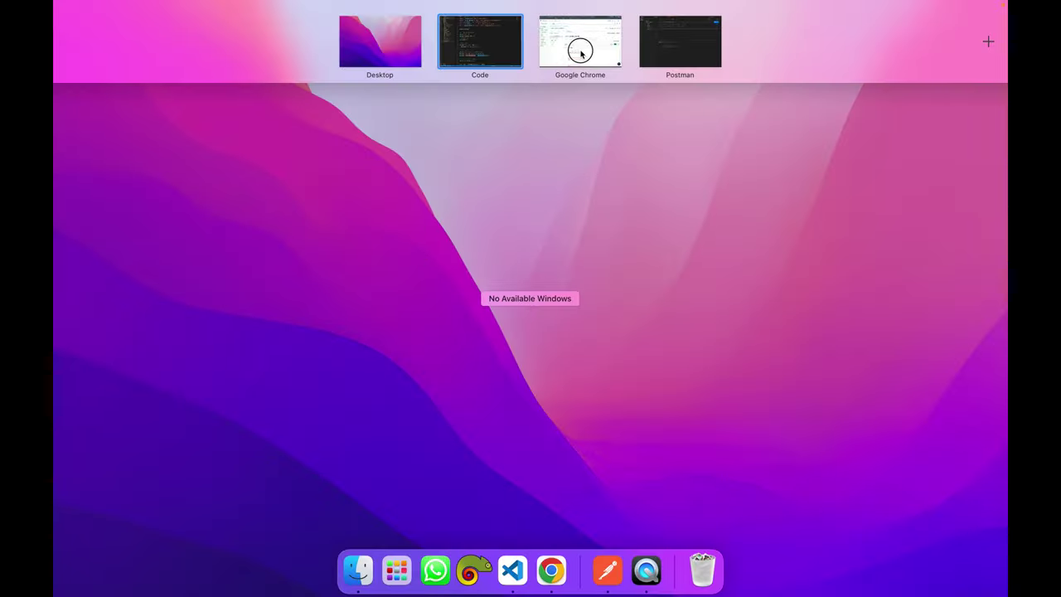
left_click_drag(581, 47, 469, 47)
key("ctrl+Up")
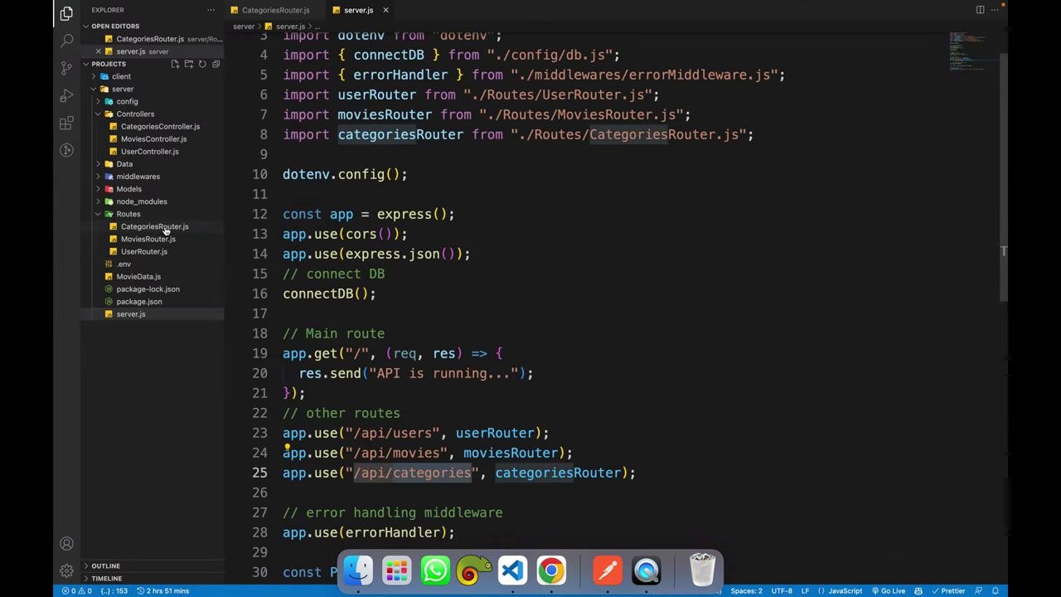
left_click(154, 227)
double_click(349, 281)
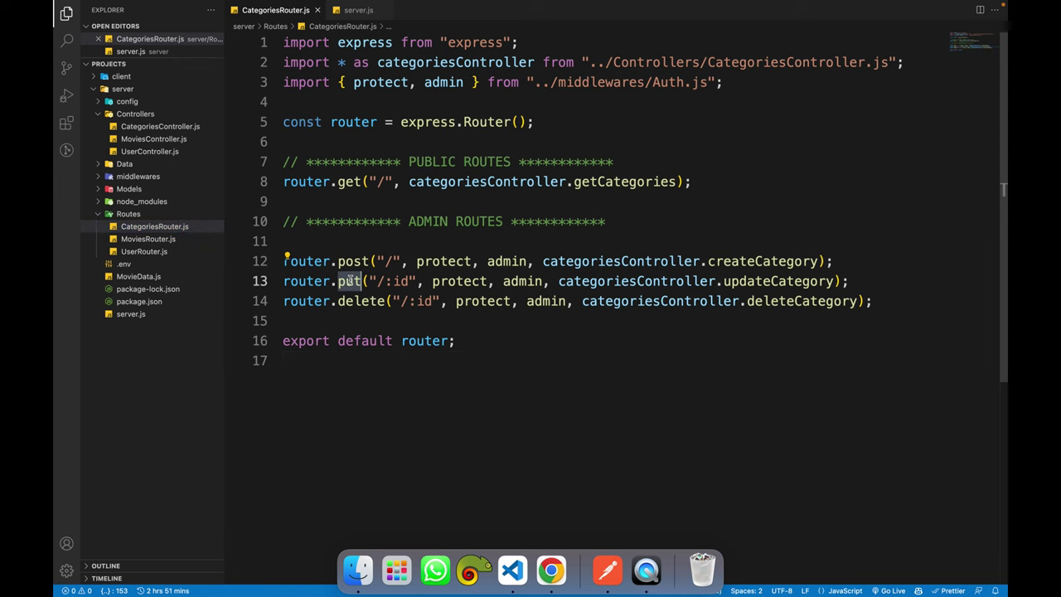
Switch to Postman, copy the CREATE request's URL, and save and close that request.
key("super+Tab")
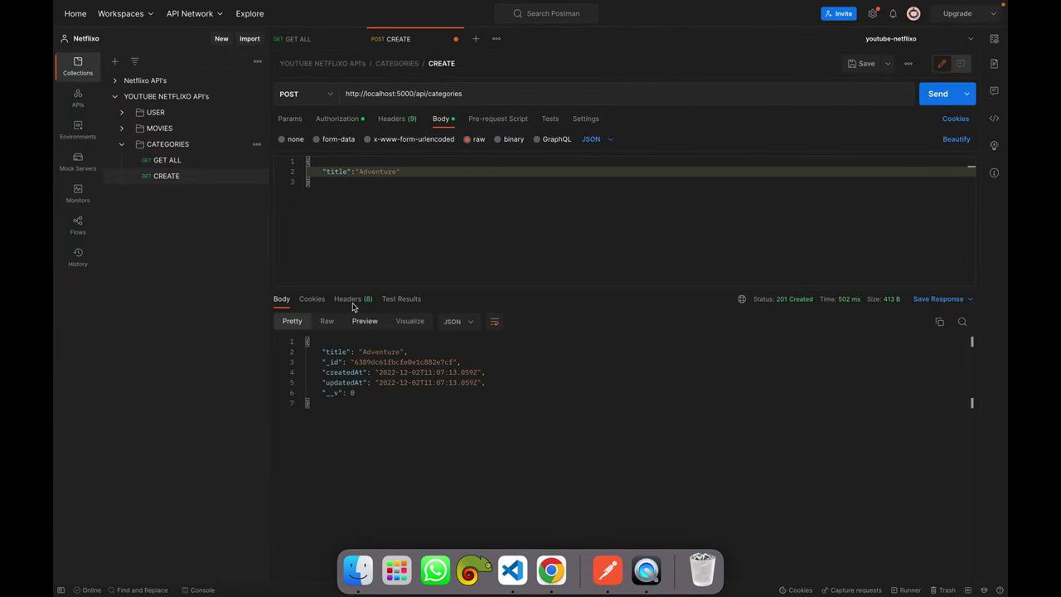
triple_click(455, 94)
key("super+c")
key("ctrl+s")
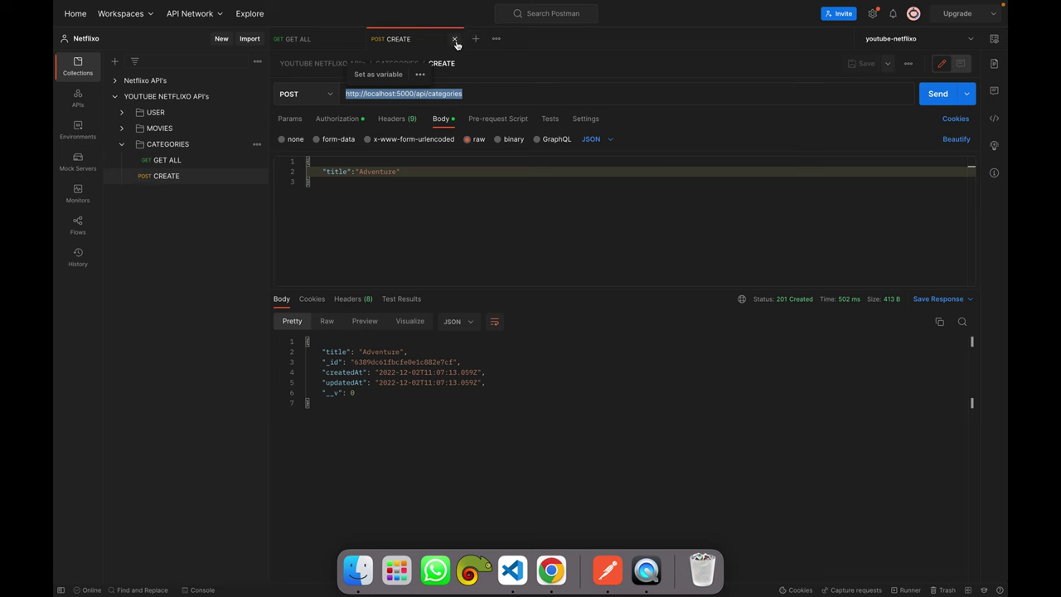
left_click(455, 39)
Add a request named UPDATE to the CATEGORIES folder.
left_click(256, 144)
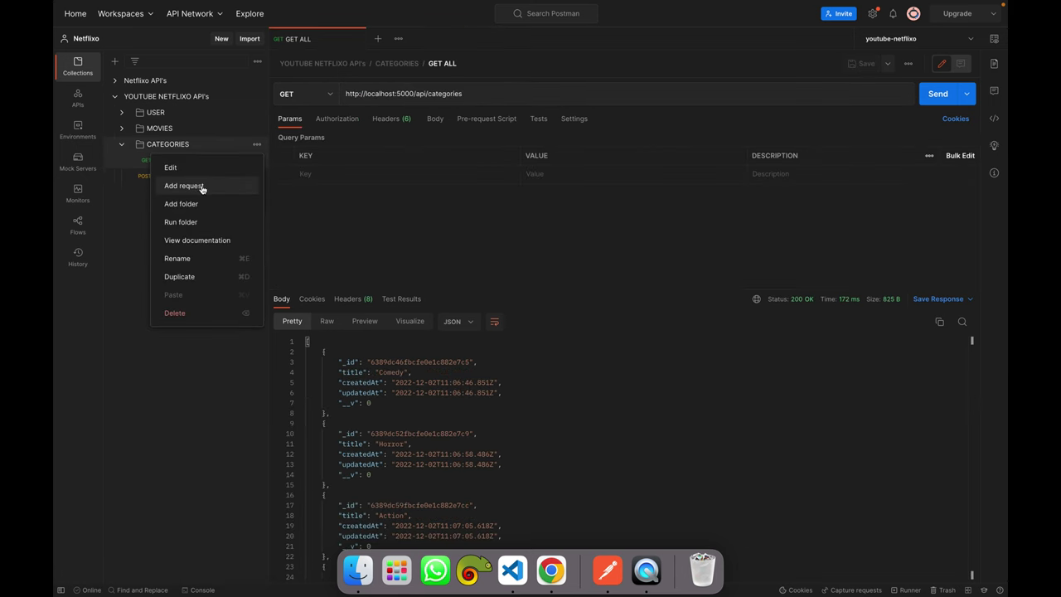
left_click(201, 185)
type("u")
key("Escape")
left_click(387, 94)
key("super+v")
left_click(328, 97)
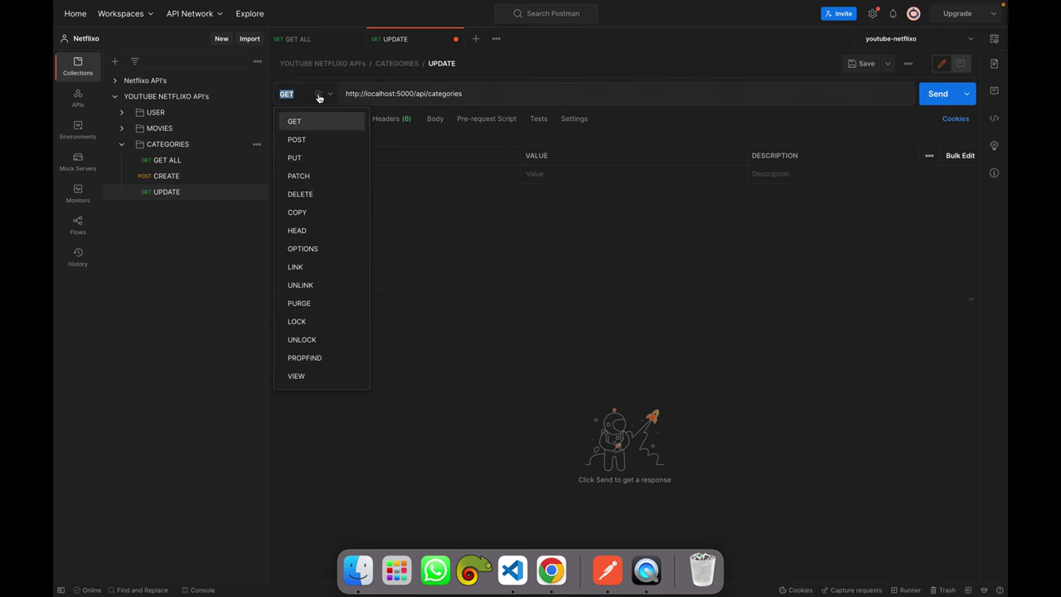
left_click(320, 156)
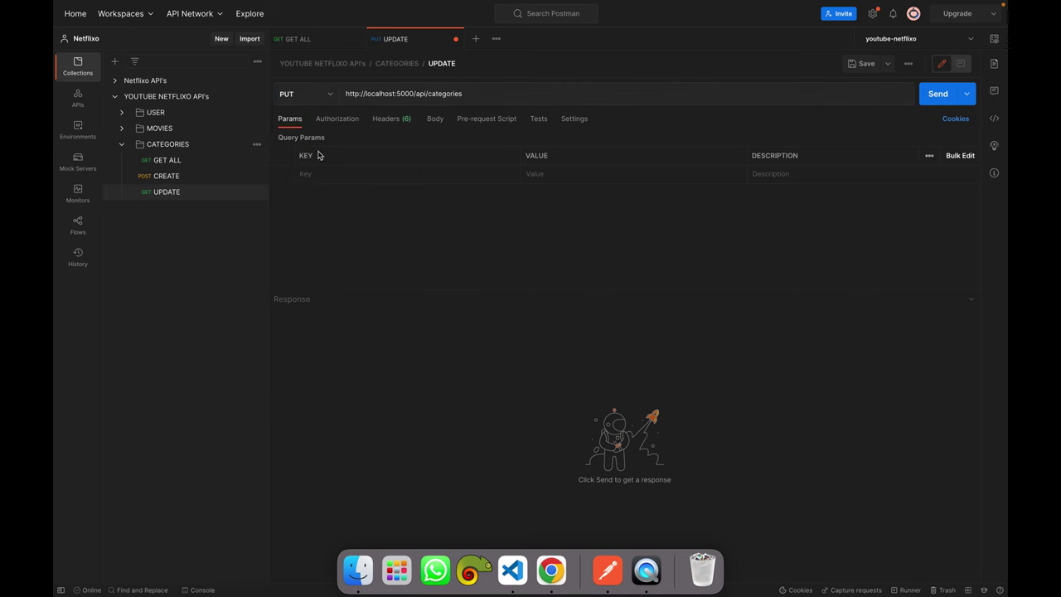
Copy the Comedy category's ID from the GET ALL response and append /6389dc46fbcfe0e1c882e7c5 to the UPDATE request's URL.
left_click(304, 41)
double_click(426, 362)
key("cmd+c")
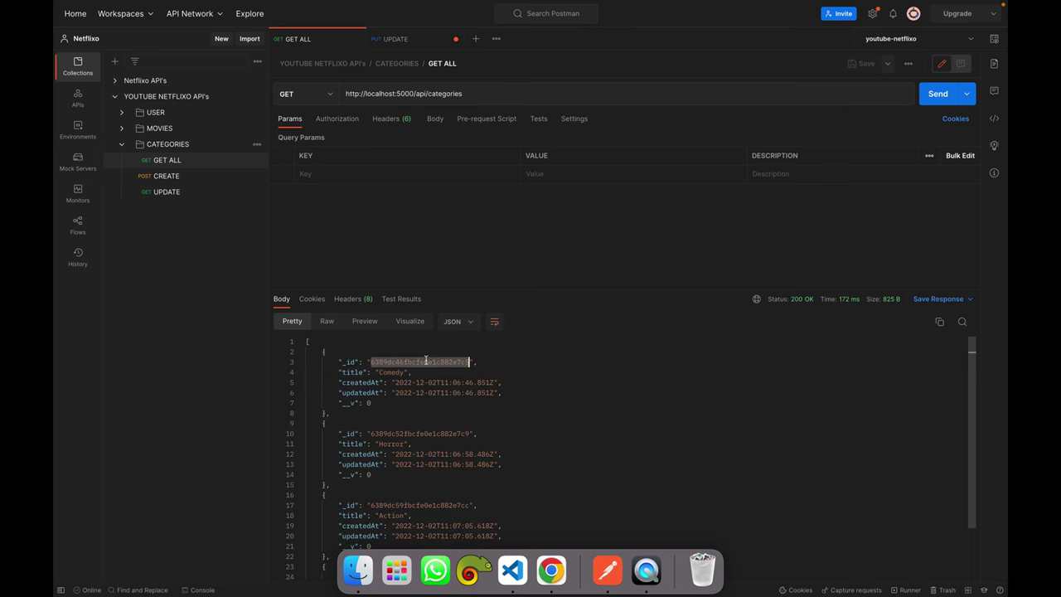
left_click(419, 38)
left_click(499, 98)
key("cmd+v")
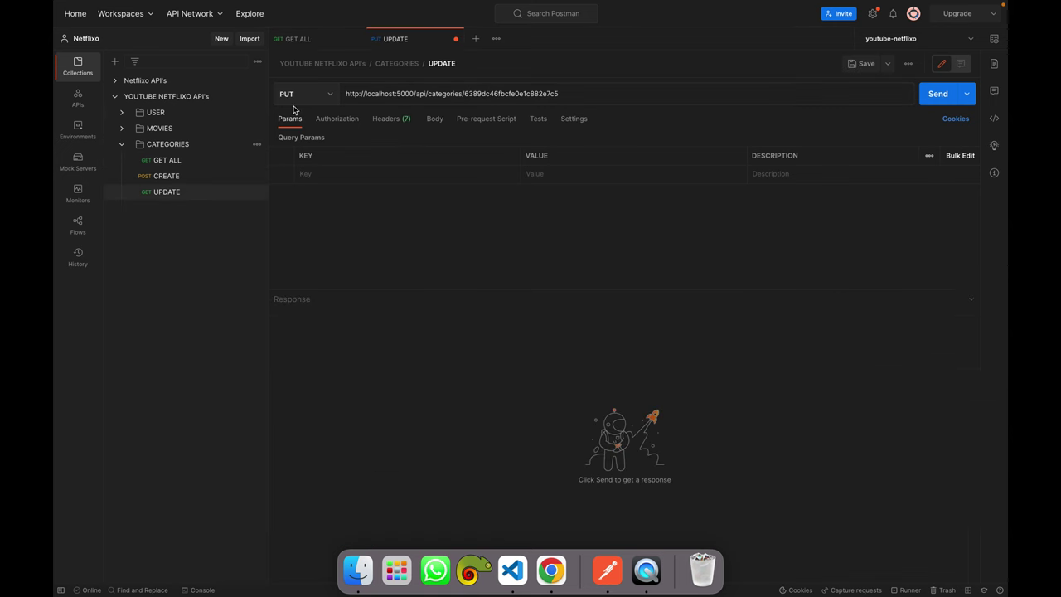
Set the UPDATE request's authorization type to Bearer Token.
left_click(351, 124)
left_click(408, 153)
left_click(418, 231)
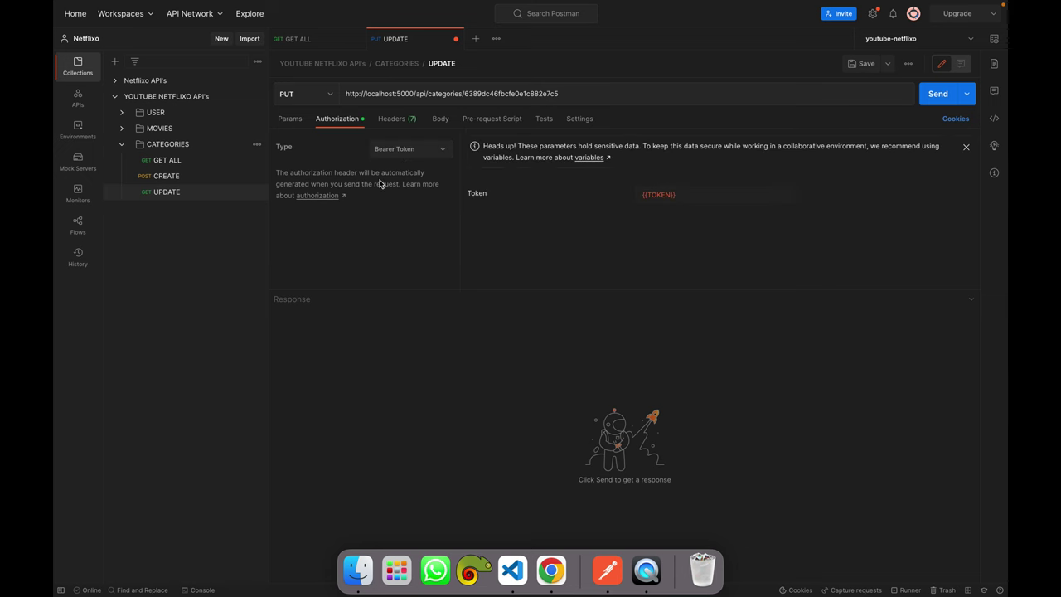
Give the UPDATE request a raw JSON body with "title" set to "Comedy update".
left_click(436, 120)
left_click(477, 139)
left_click(613, 140)
left_click(608, 196)
left_click(462, 171)
type("{")
key("Return")
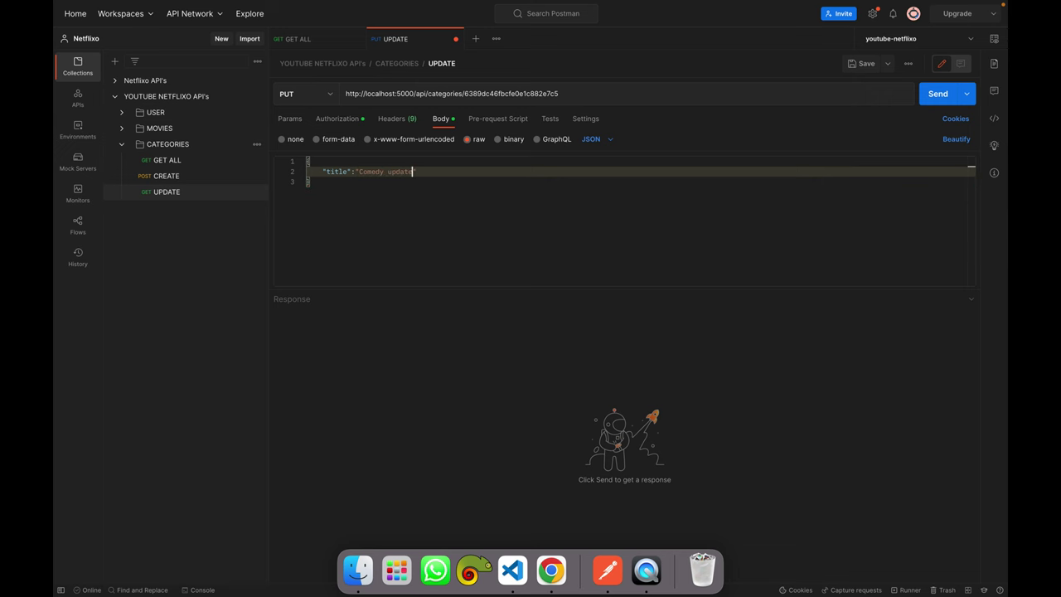
Send the UPDATE request and resend GET ALL to check the Comedy category's title.
left_click(939, 94)
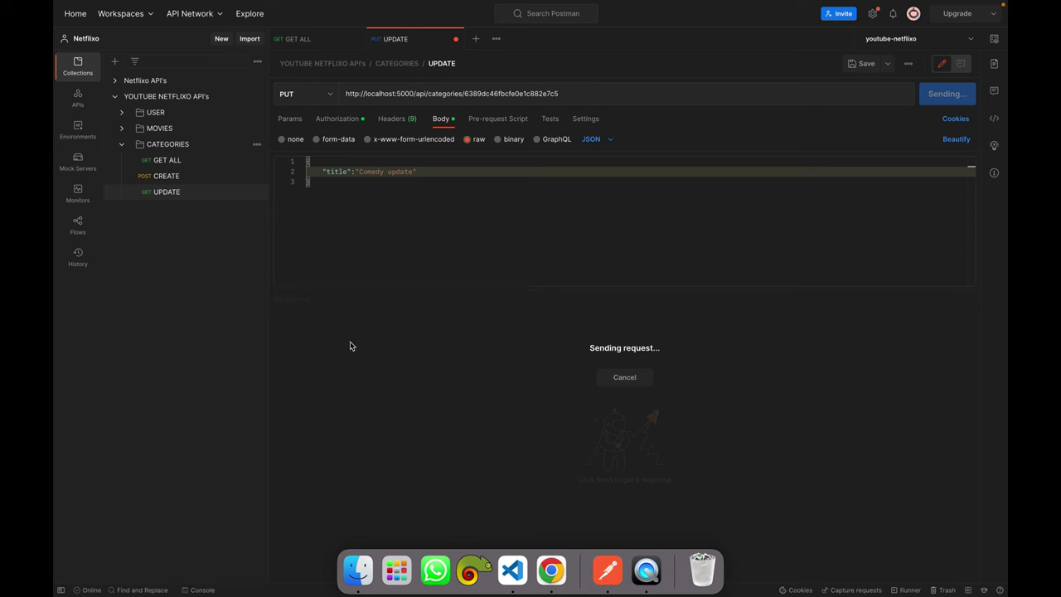
key("super+shift+bracketleft")
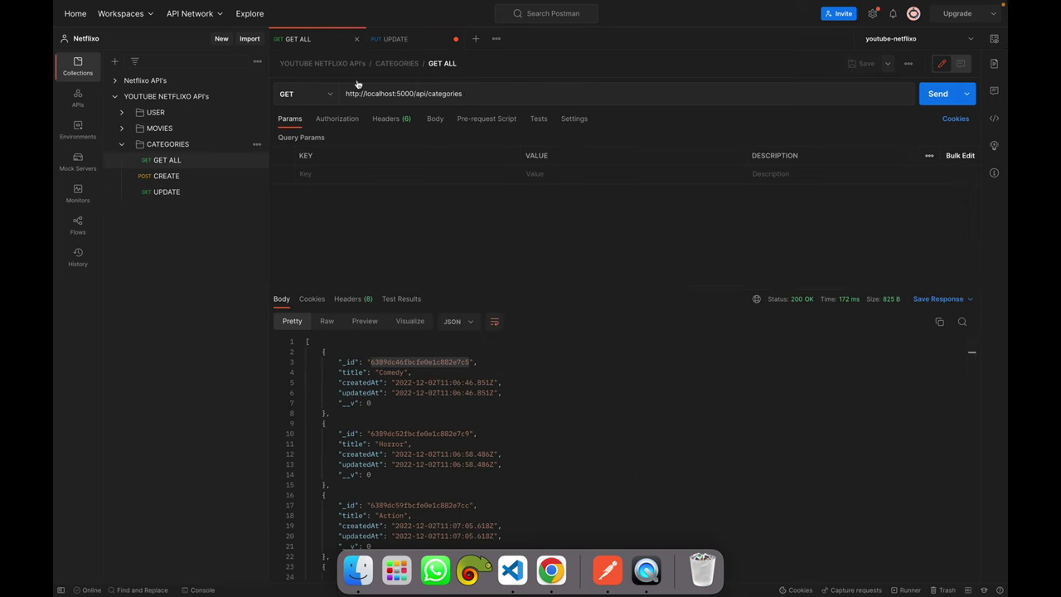
left_click(942, 94)
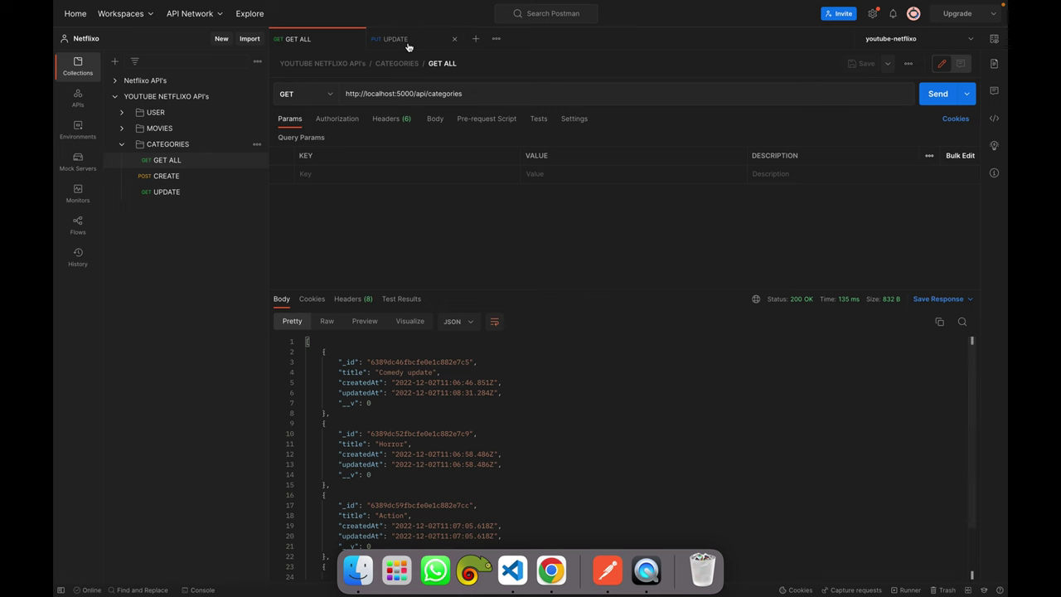
Save the UPDATE request and close both open requests.
key("super+shift+bracketright")
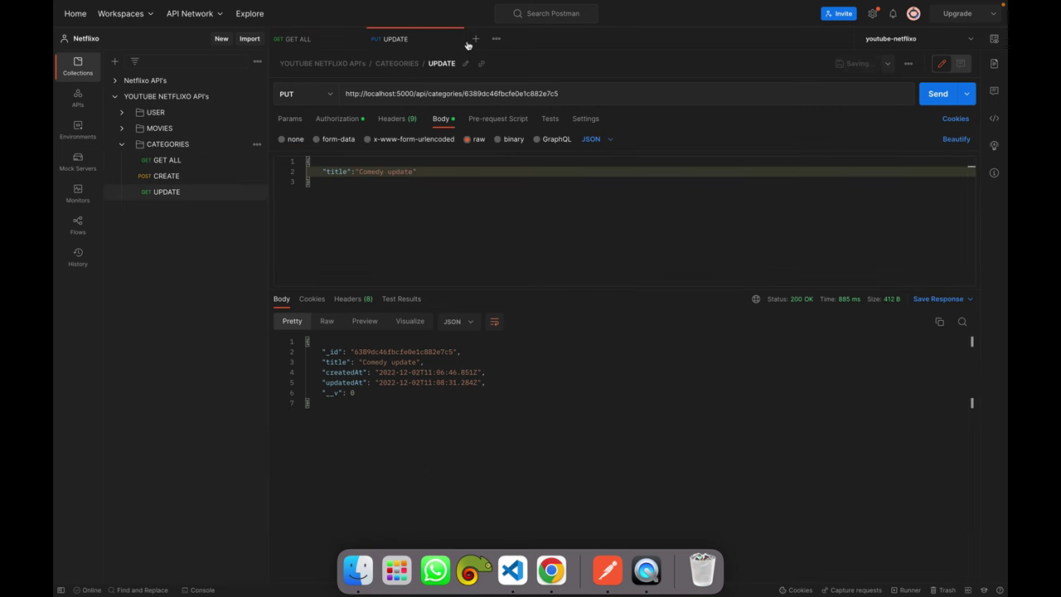
left_click(456, 38)
left_click(356, 39)
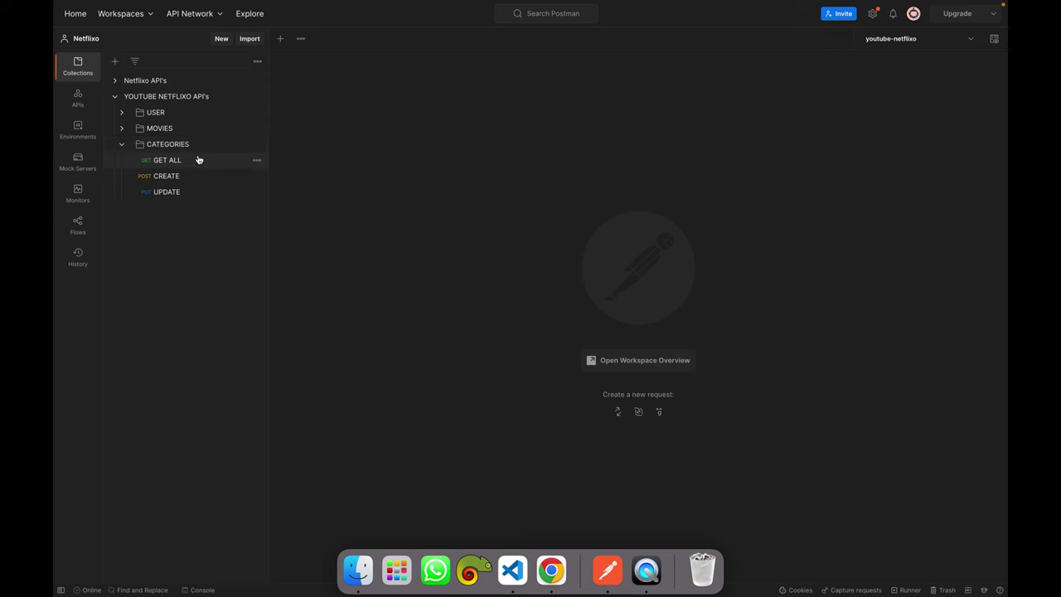
Add a request named DELETE to the CATEGORIES folder.
left_click(256, 145)
left_click(203, 187)
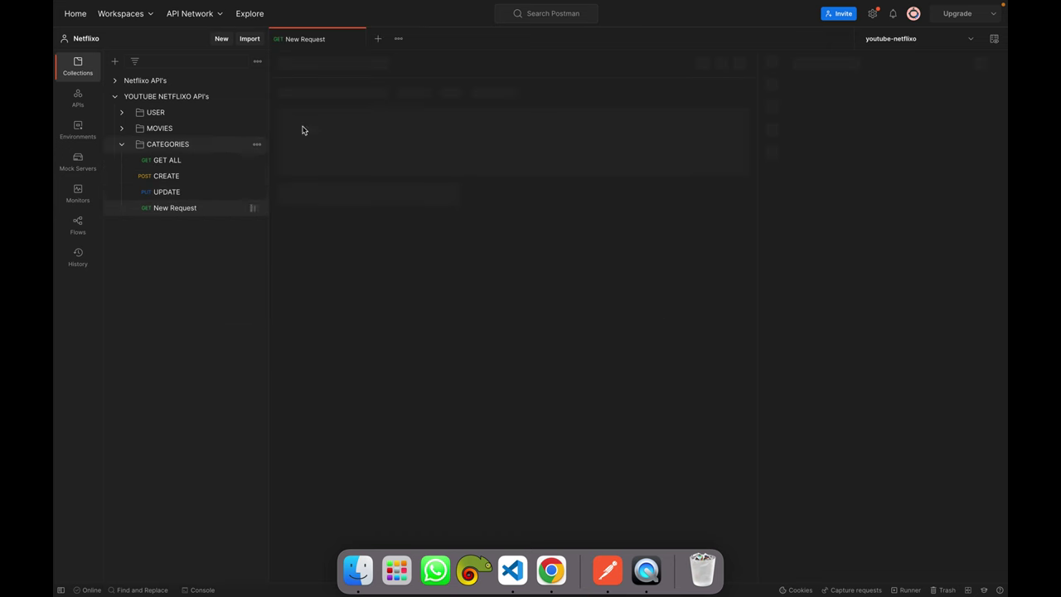
type("DEL")
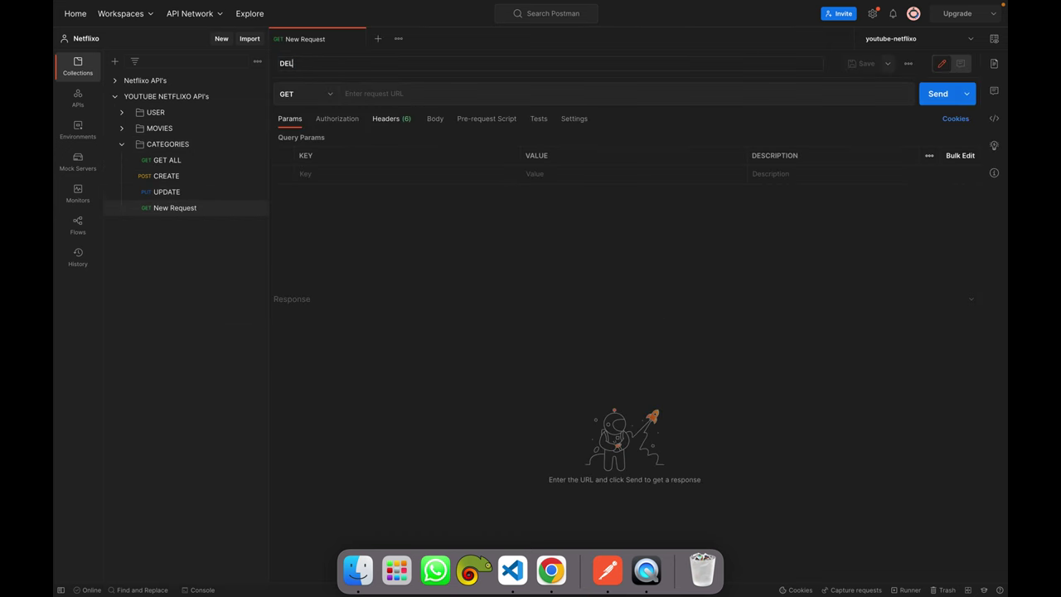
type("ETE")
key("Return")
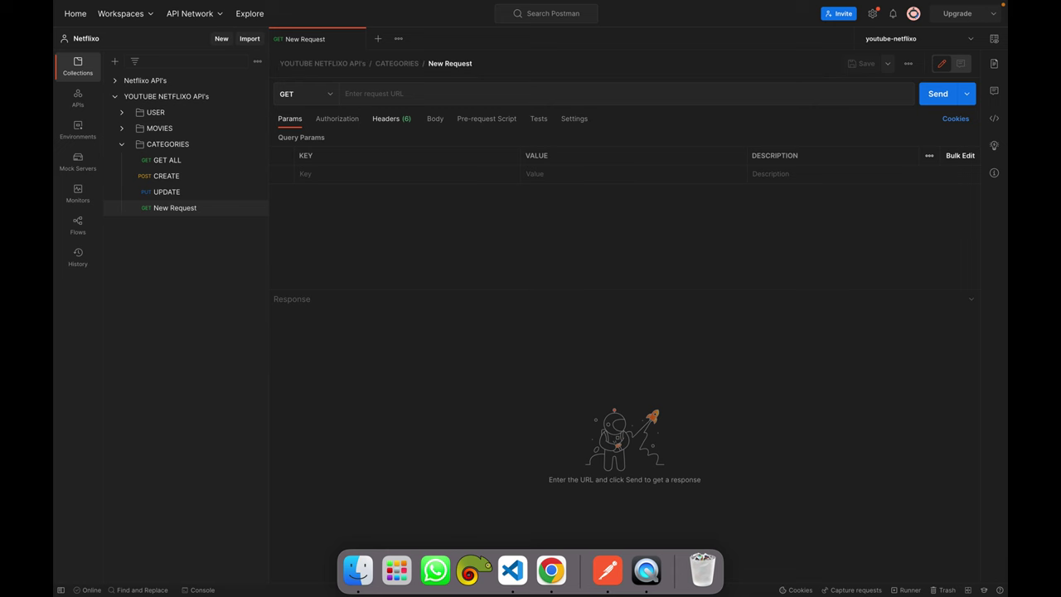
left_click(390, 94)
type("6389dc46fbcfe0e1c382e7c5")
key("super+a")
key("BackSpace")
type("h")
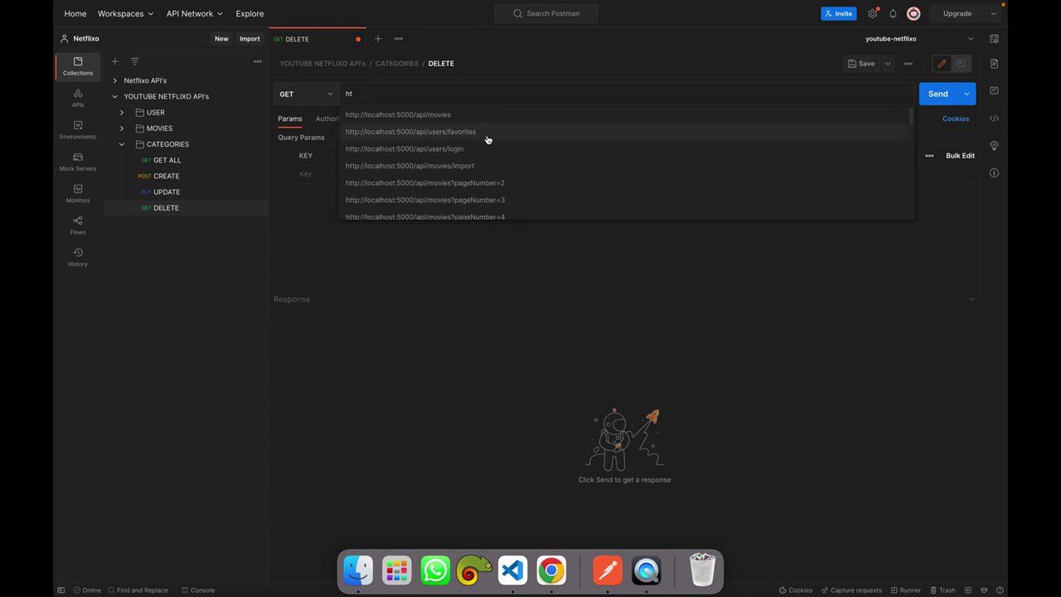
left_click(444, 114)
left_click(496, 95)
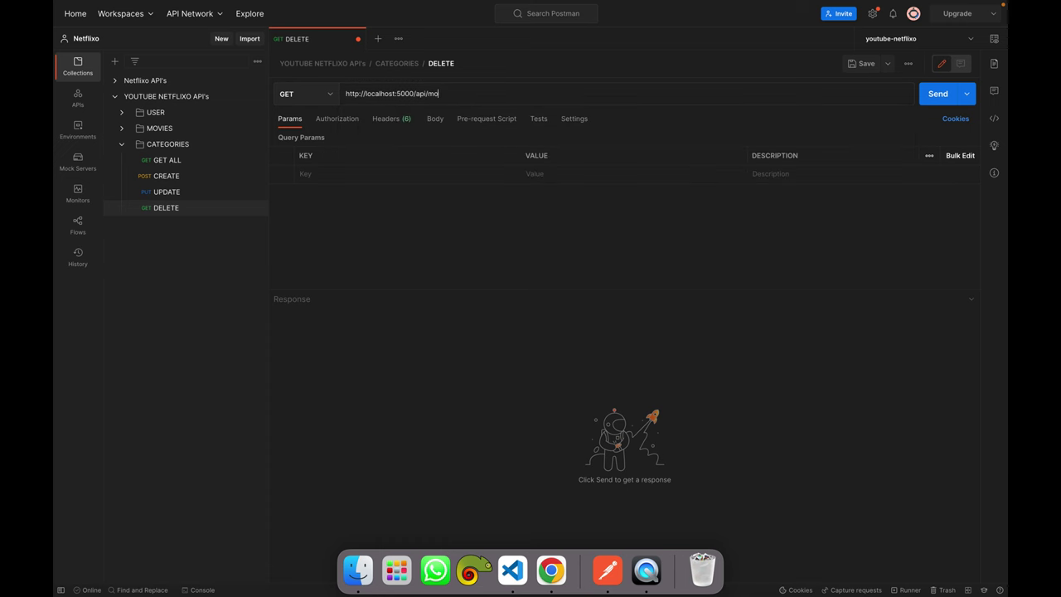
type("/ca")
left_click(498, 115)
left_click(490, 93)
type("/")
left_click(417, 113)
left_click(304, 94)
left_click(313, 192)
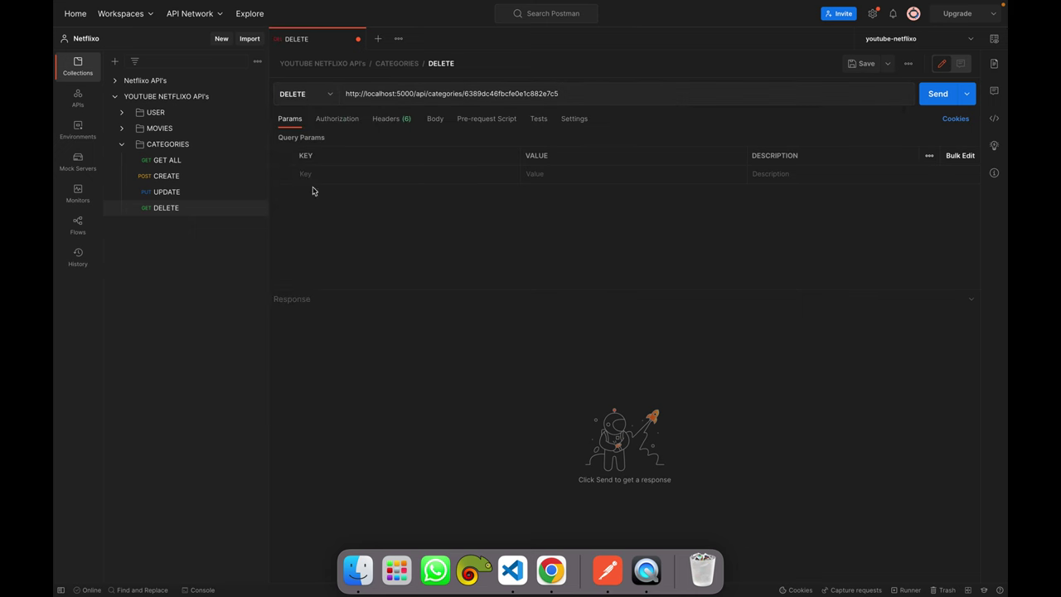
Set the DELETE request's authorization type to Bearer Token.
left_click(337, 119)
left_click(432, 149)
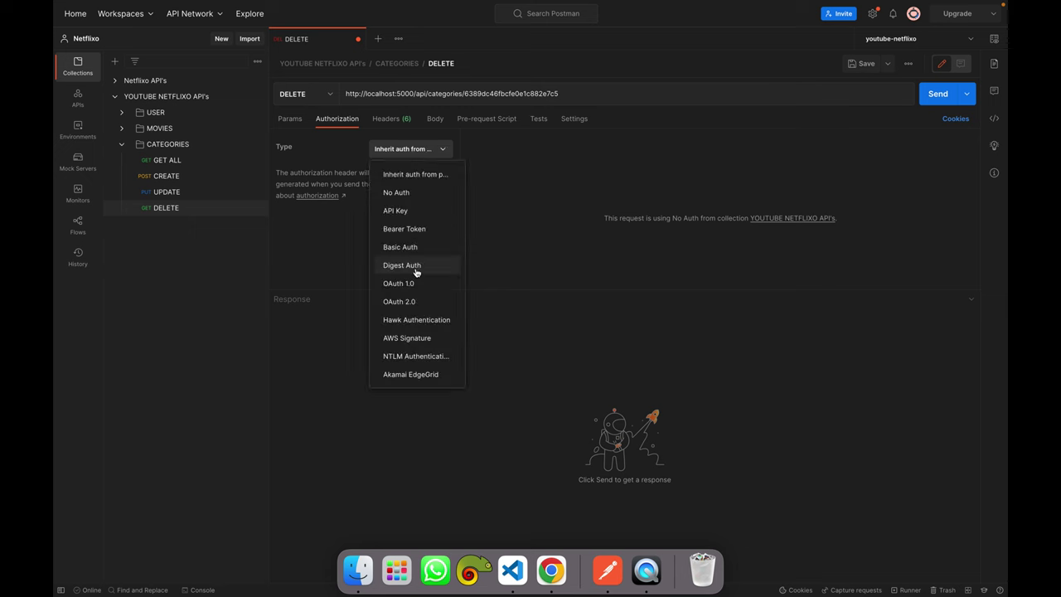
left_click(438, 236)
Send the DELETE request and run GET ALL to check the remaining categories.
left_click(938, 93)
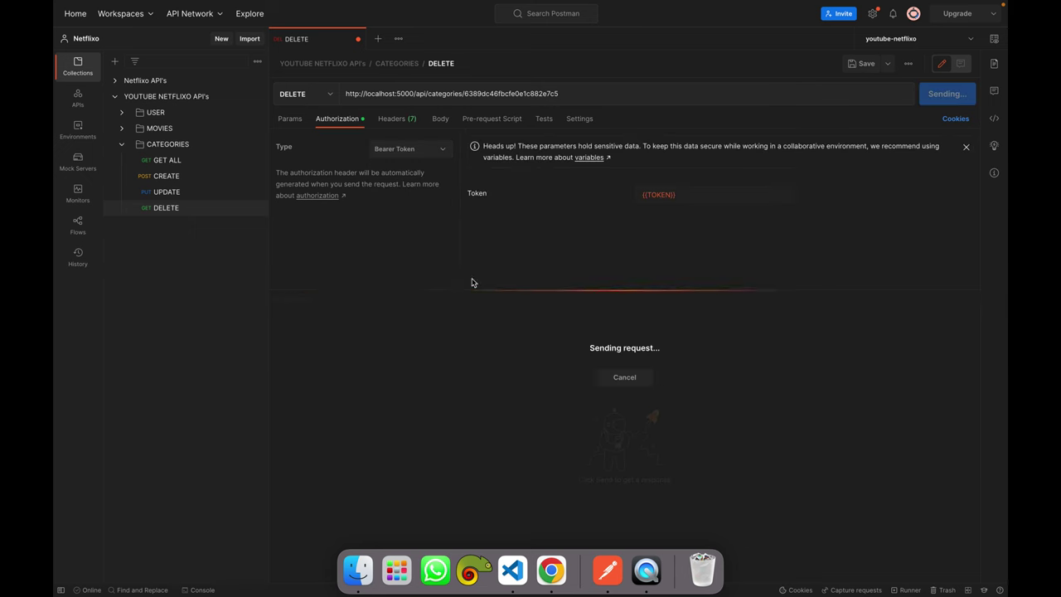
left_click(168, 160)
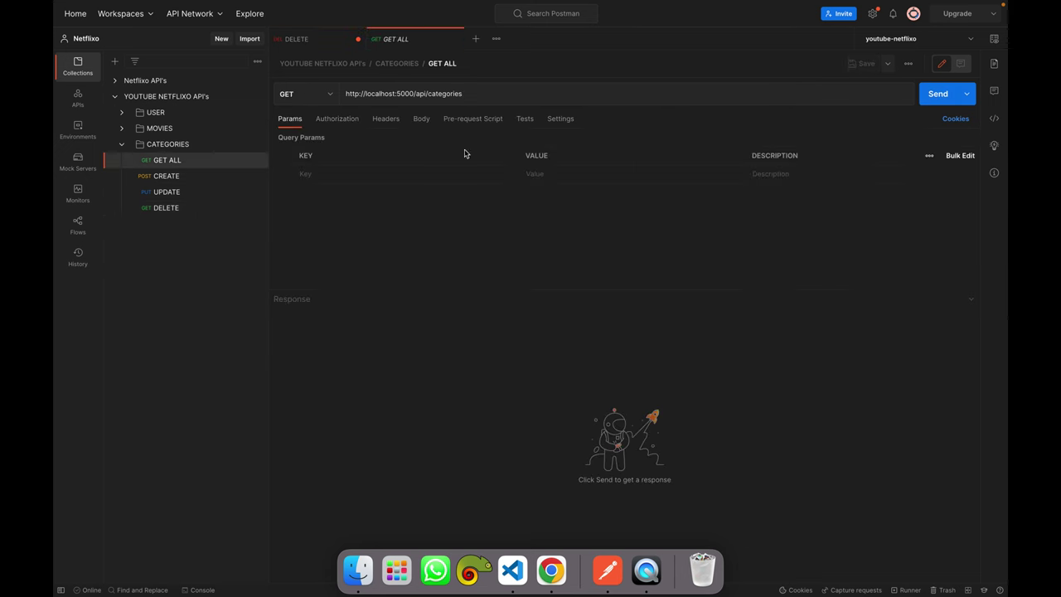
left_click(945, 95)
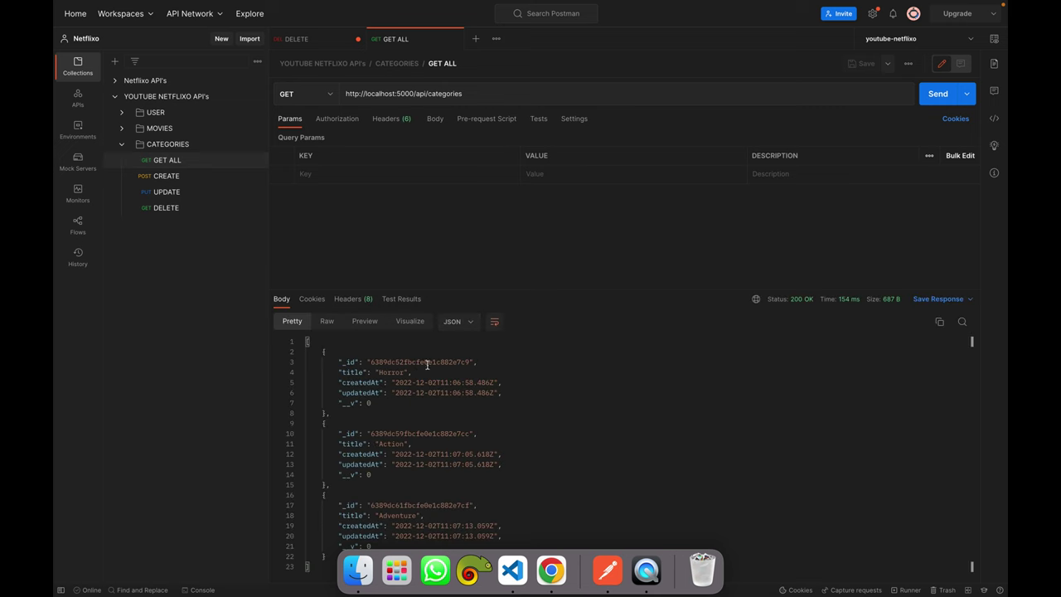
Replace the category ID in the DELETE request's URL with the Horror category's ID, 6389dc52fbcfe0e1c882e7c9.
double_click(427, 363)
key("super+c")
left_click(309, 38)
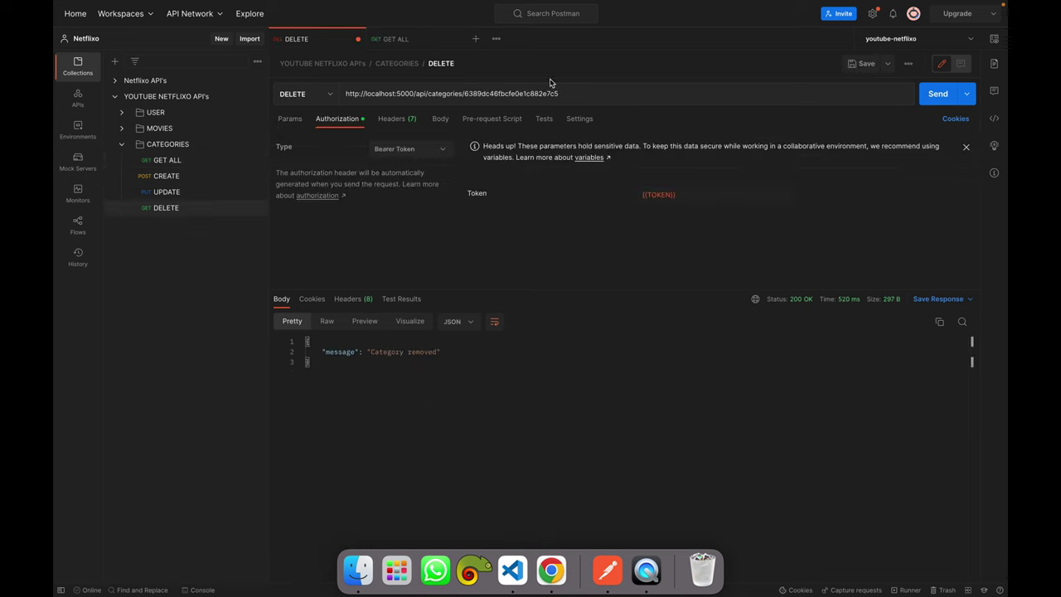
key("super+a")
key("shift+Left")
key("shift+Left")
key("shift+Left")
key("shift+Left")
key("shift+Left")
left_click_drag(556, 95, 469, 95)
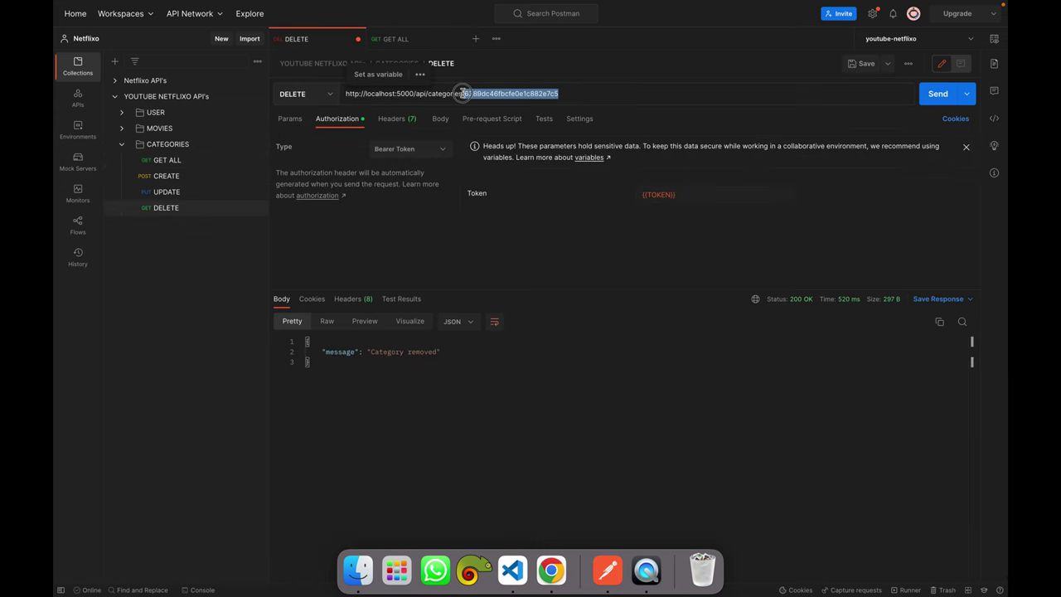
key("BackSpace")
key("super+v")
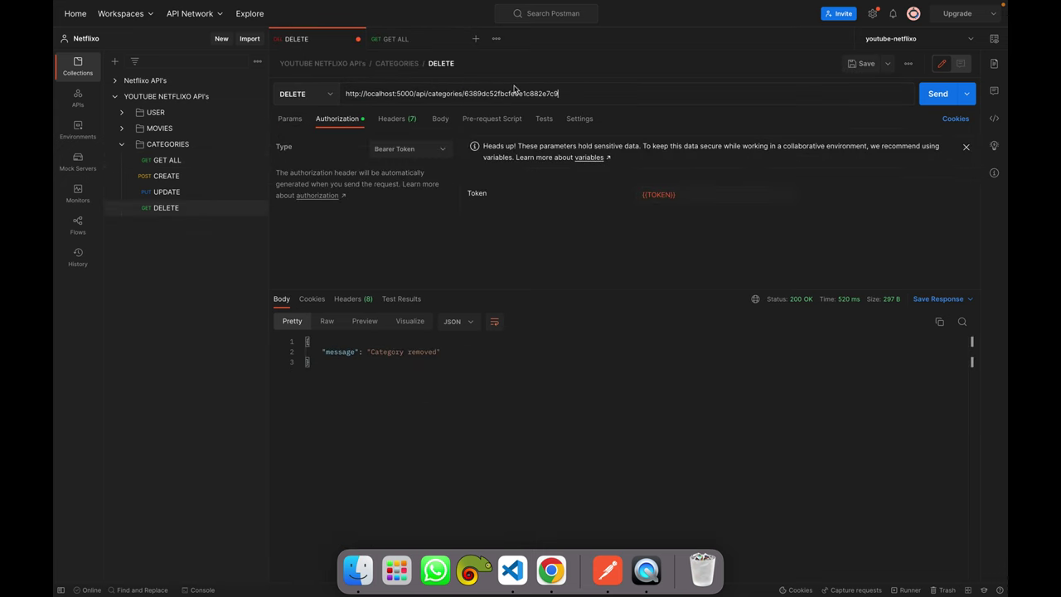
Send the DELETE request for the Horror category and rerun GET ALL to check the stored categories.
left_click(938, 94)
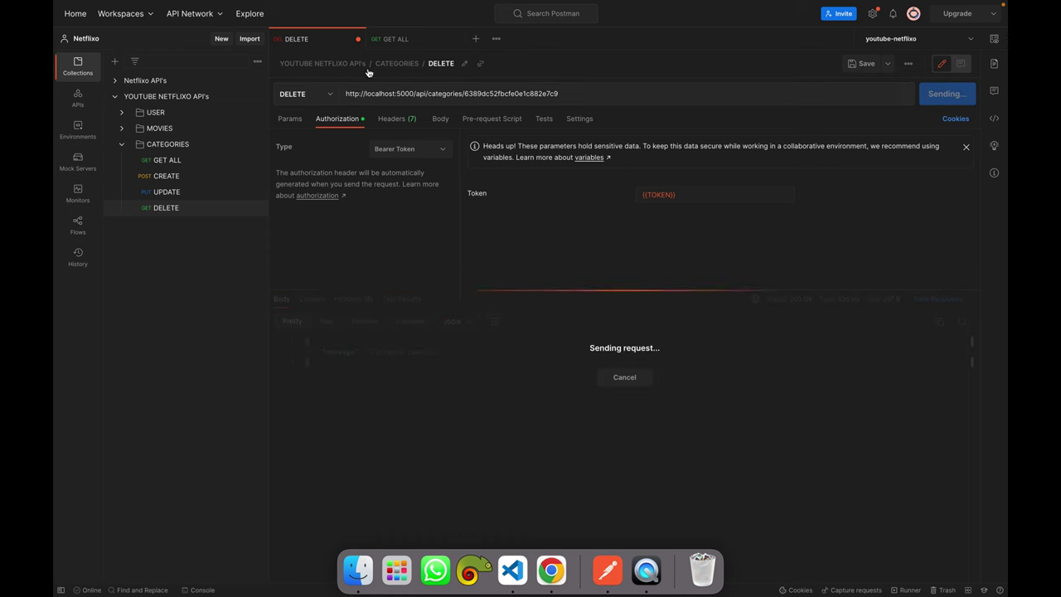
left_click(407, 45)
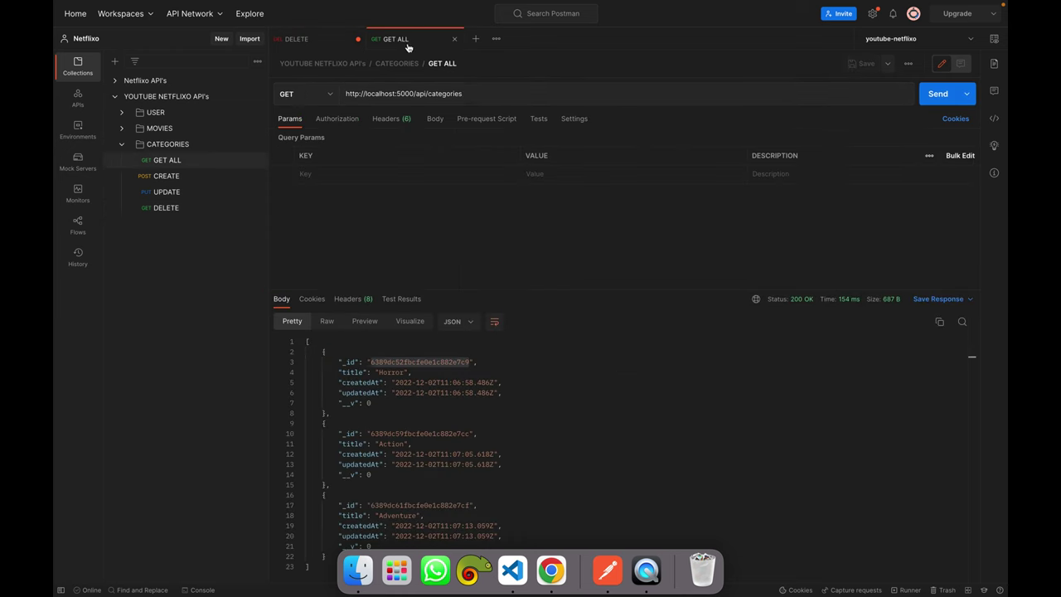
left_click(938, 94)
key("ctrl+Left")
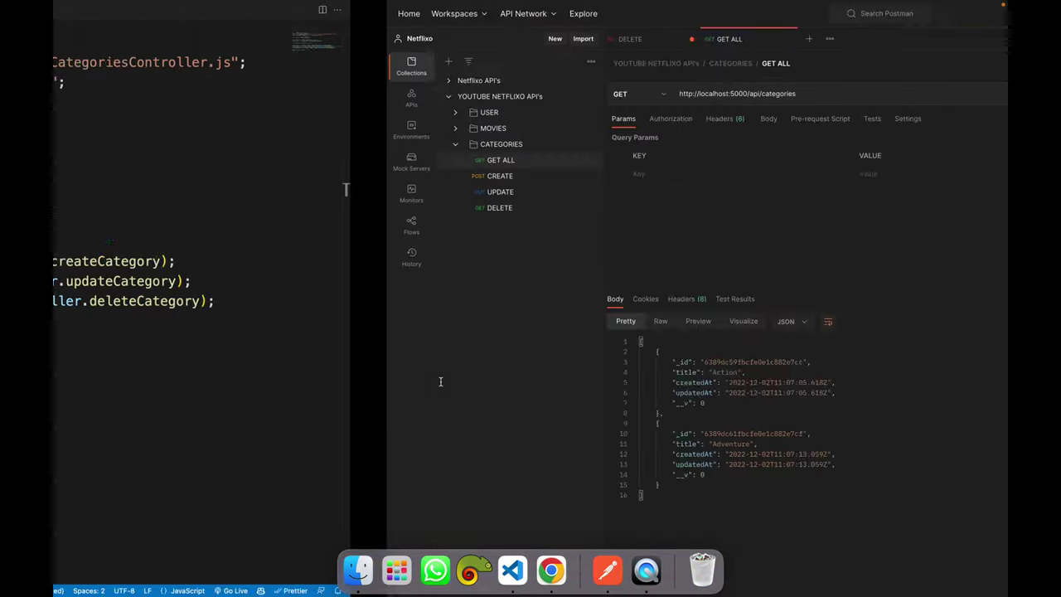
key("ctrl+Right")
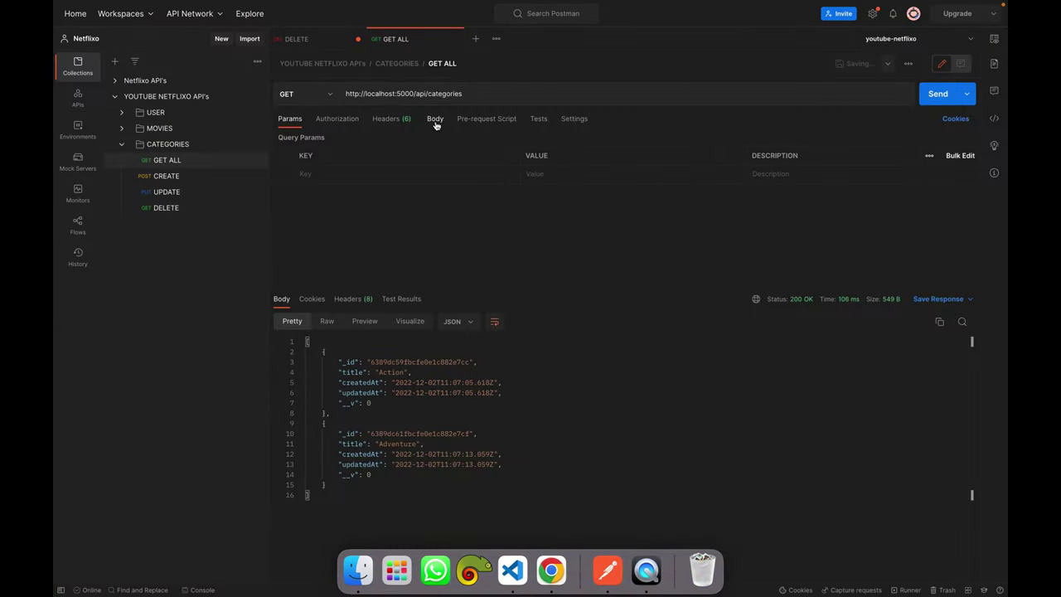
Save and close the open GET ALL and DELETE requests, and collapse the CATEGORIES folder.
left_click(456, 39)
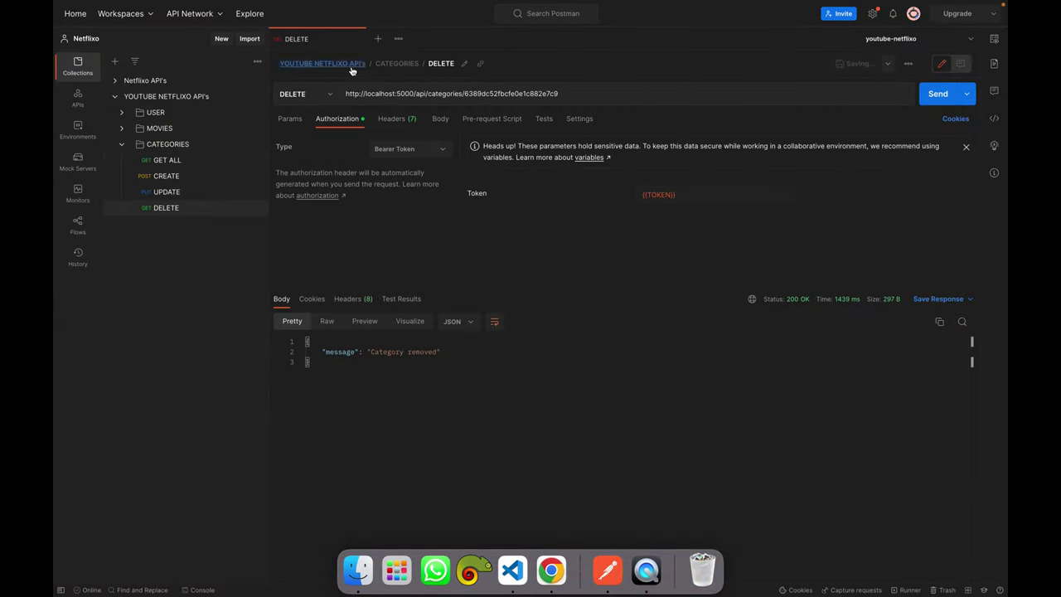
left_click(358, 39)
left_click(157, 147)
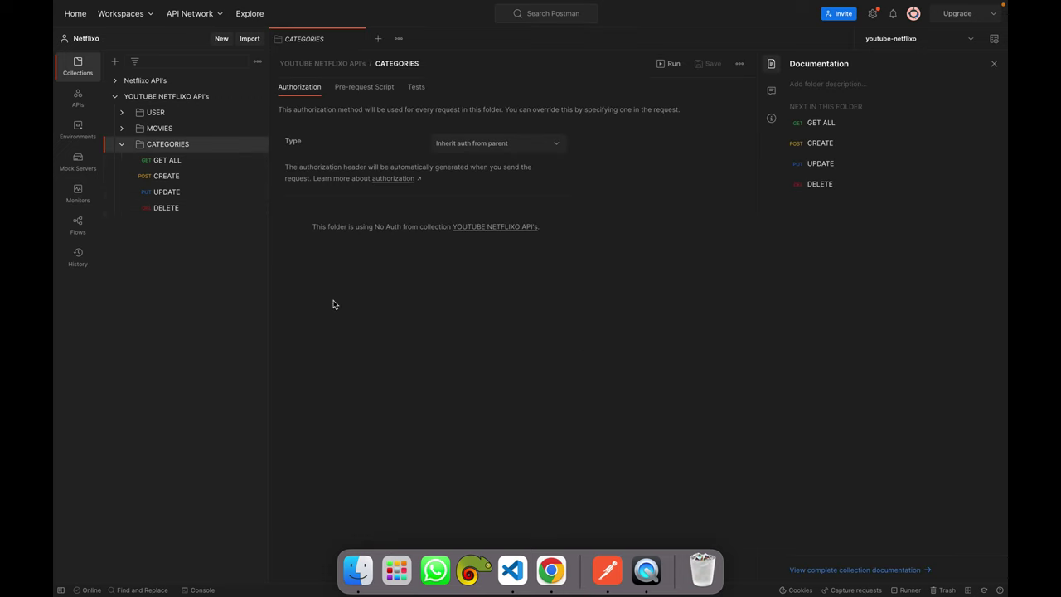
left_click(123, 145)
left_click(359, 39)
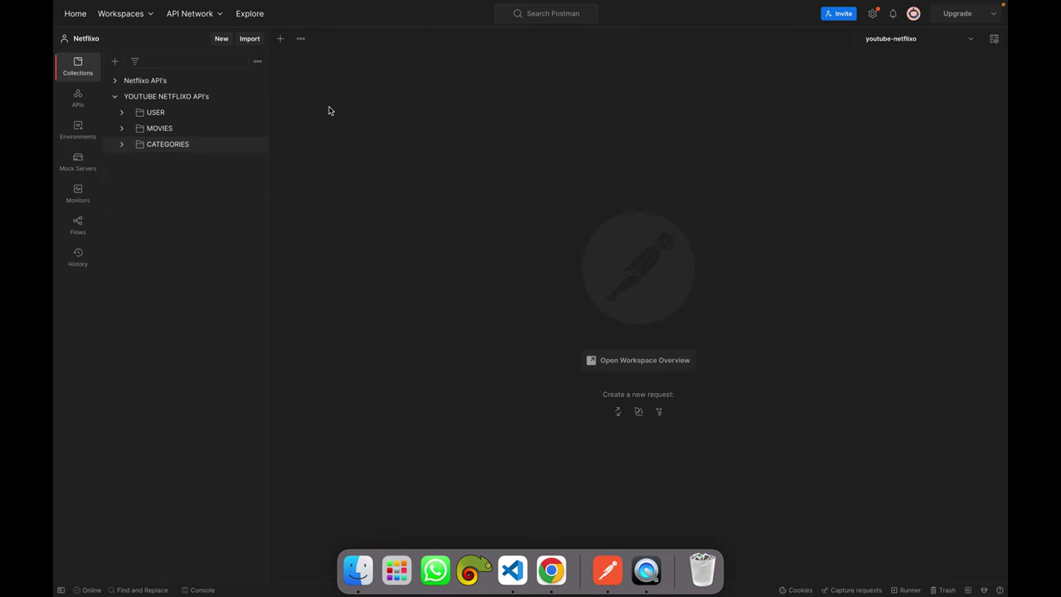
Switch to VS Code, close CategoriesRouter.js and server.js, and collapse the Controllers and Routes folders.
key("ctrl+Left")
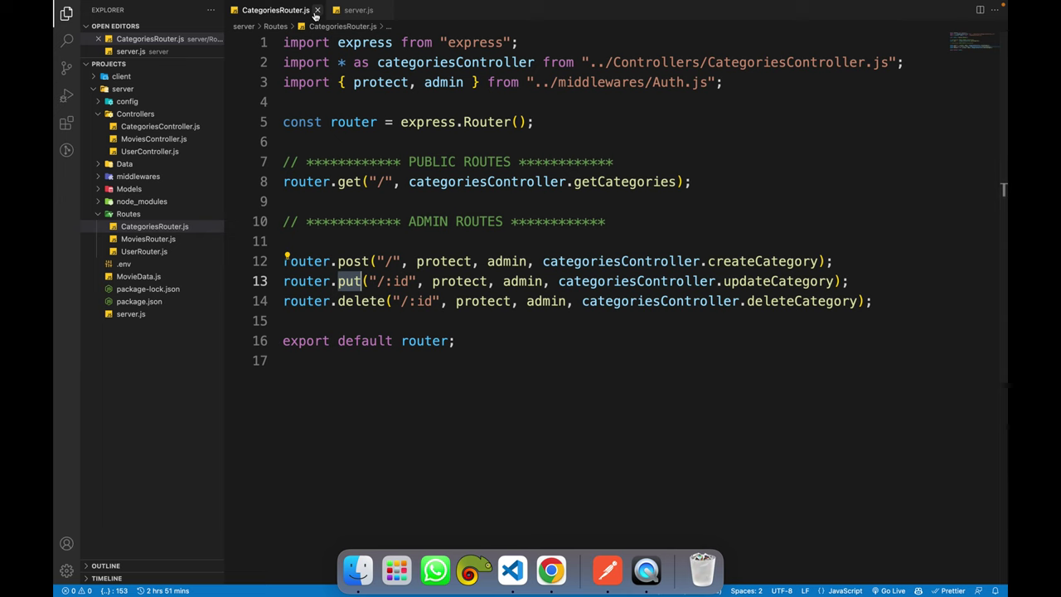
left_click(317, 10)
left_click(283, 12)
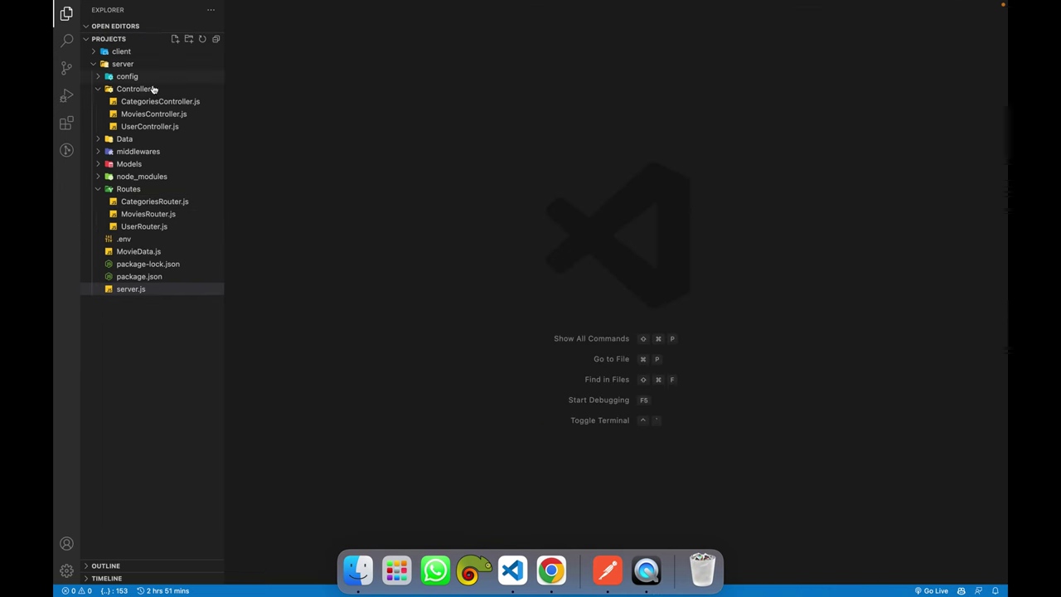
left_click(135, 90)
left_click(132, 152)
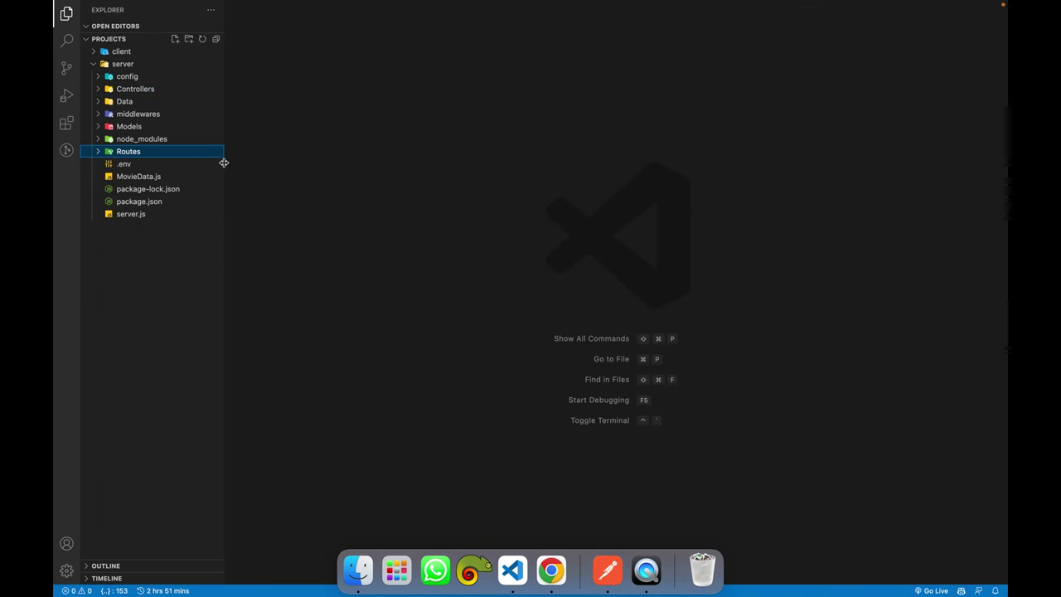
Switch to Chrome, search Google for firebase and open the Firebase Console.
left_click(550, 571)
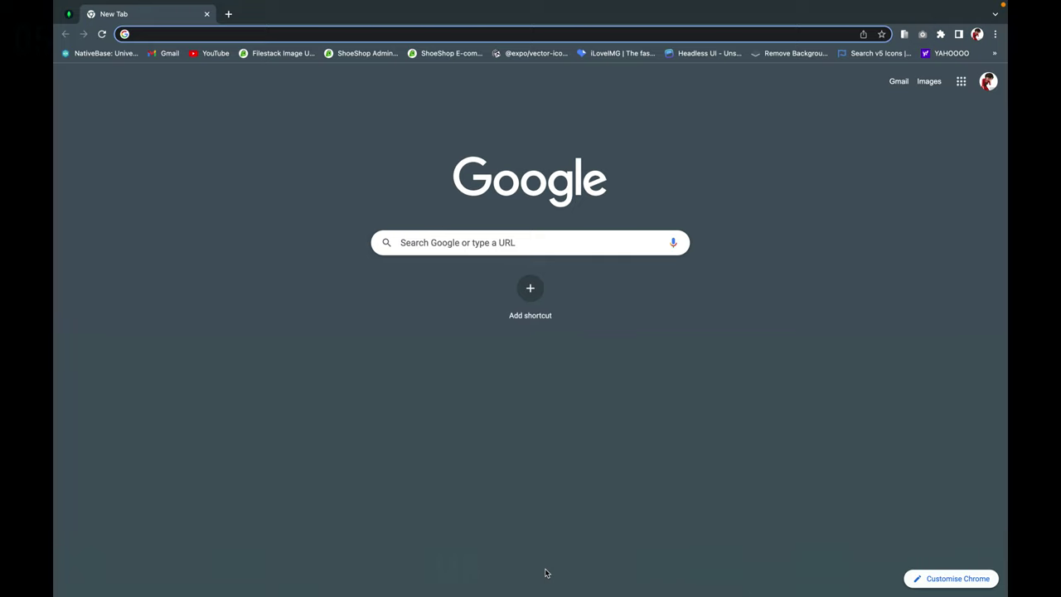
type("fir")
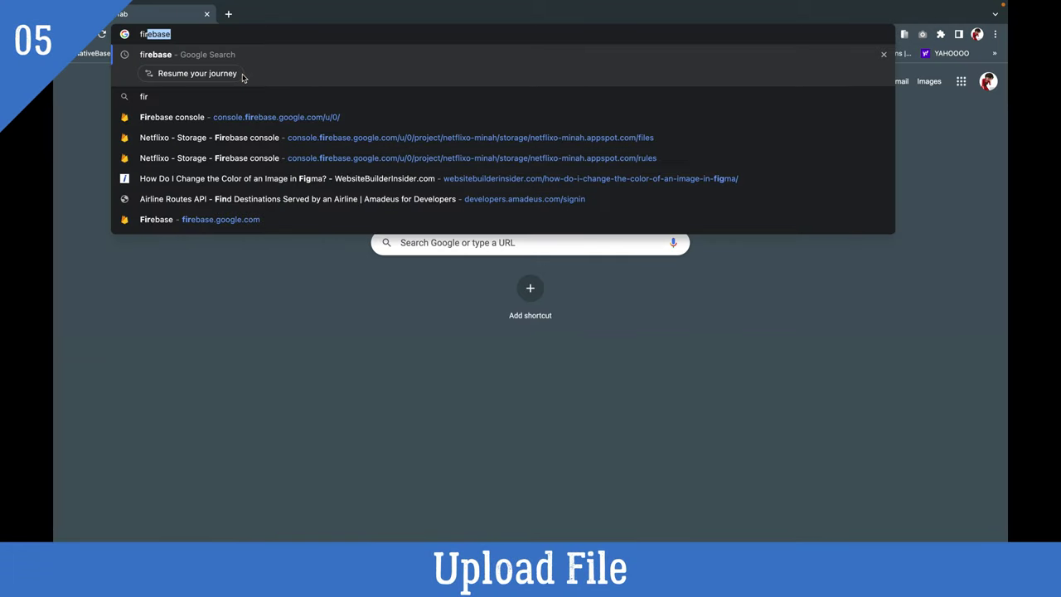
key("Return")
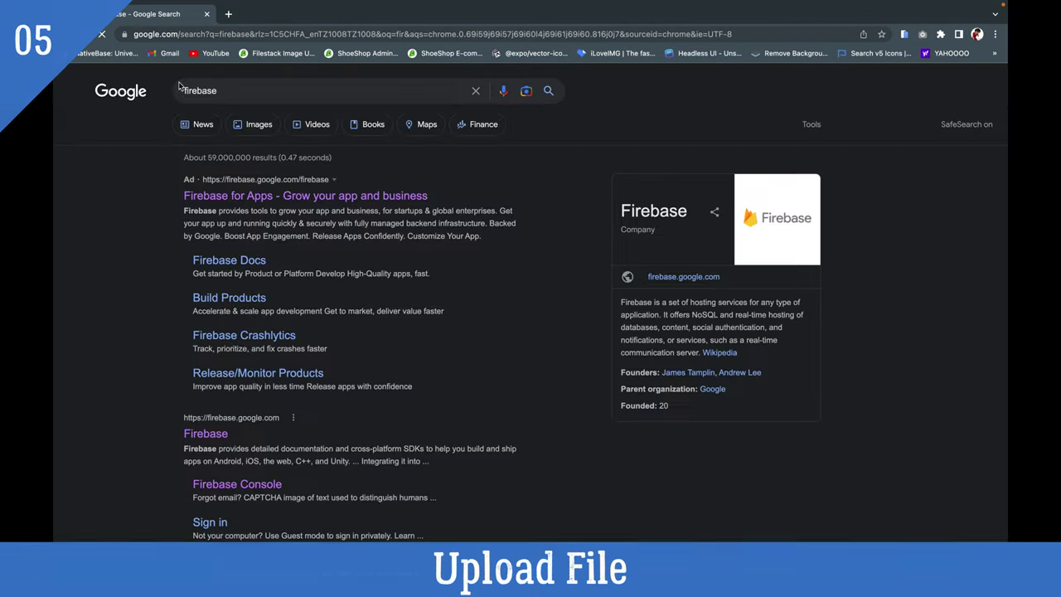
left_click(236, 486)
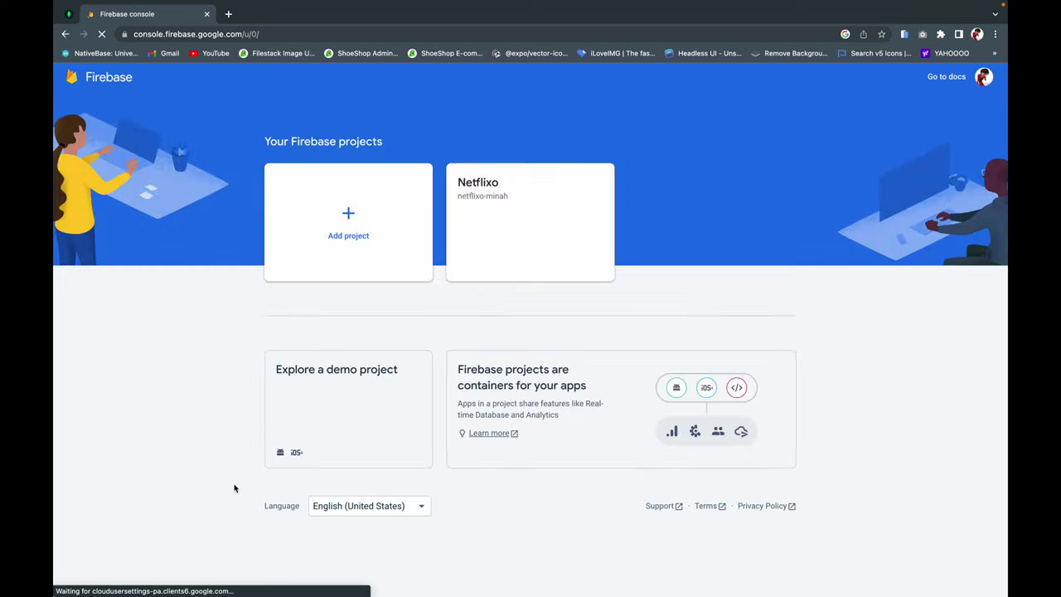
Create a Firebase project named netflixoyoutube using Default Account for Firebase as its Google Analytics account, and open its overview.
left_click(357, 257)
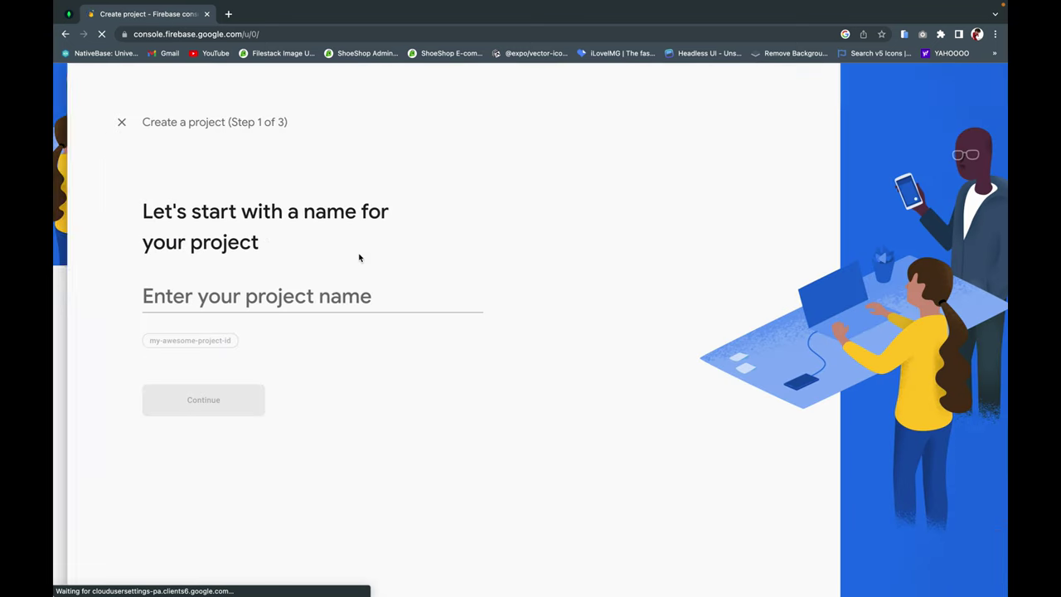
left_click(308, 296)
type("netflixoyoutube")
left_click(205, 490)
left_click(419, 521)
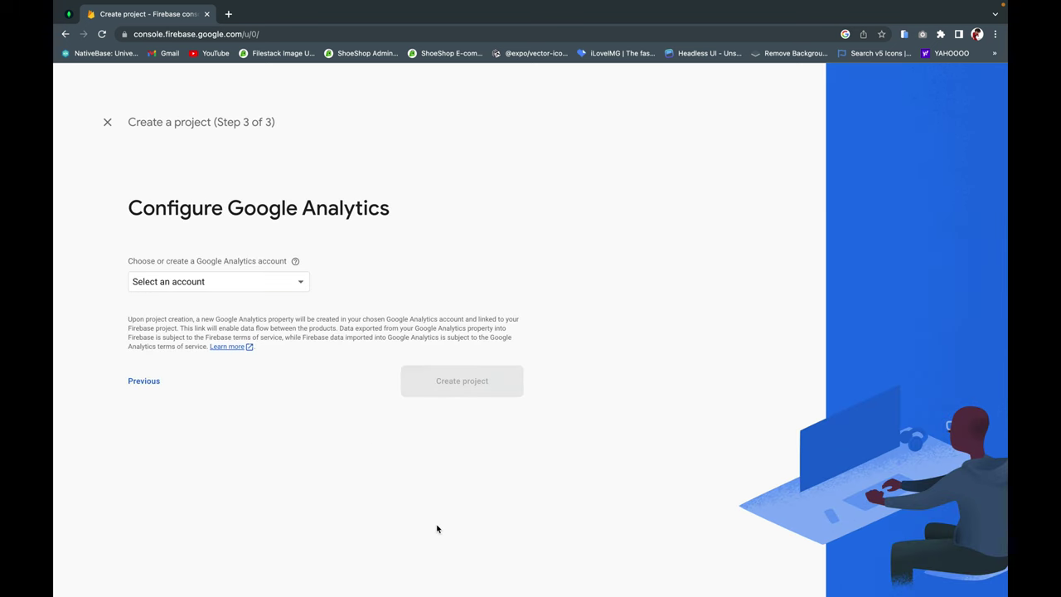
left_click(302, 283)
left_click(274, 285)
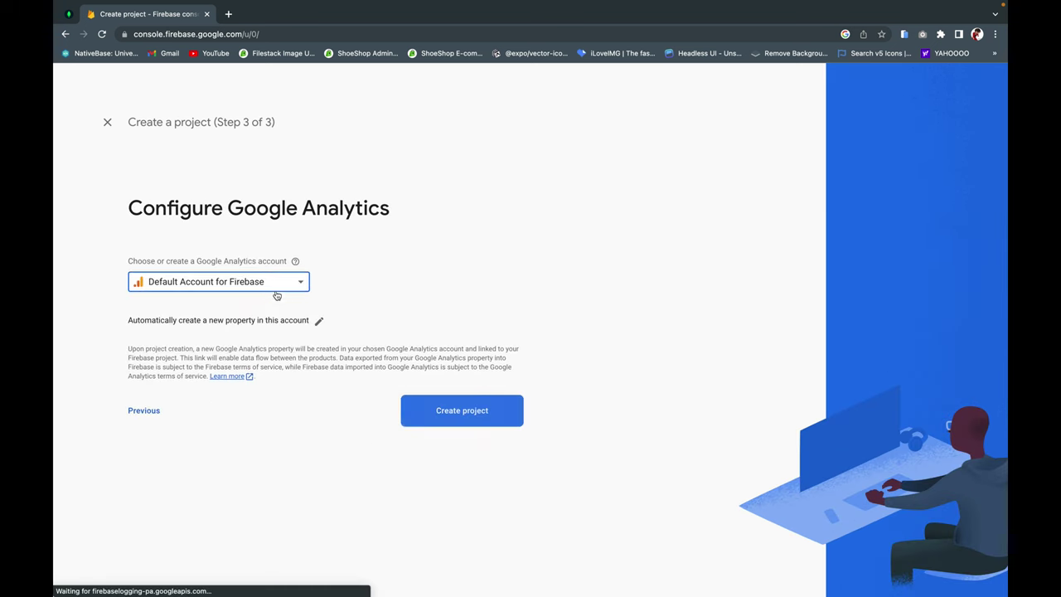
left_click(435, 412)
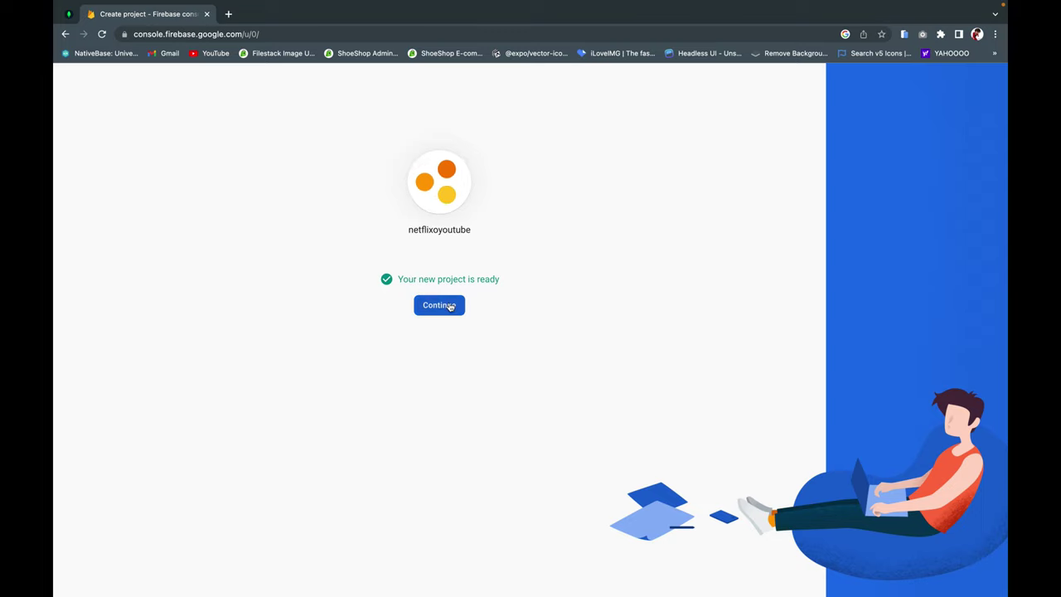
left_click(446, 306)
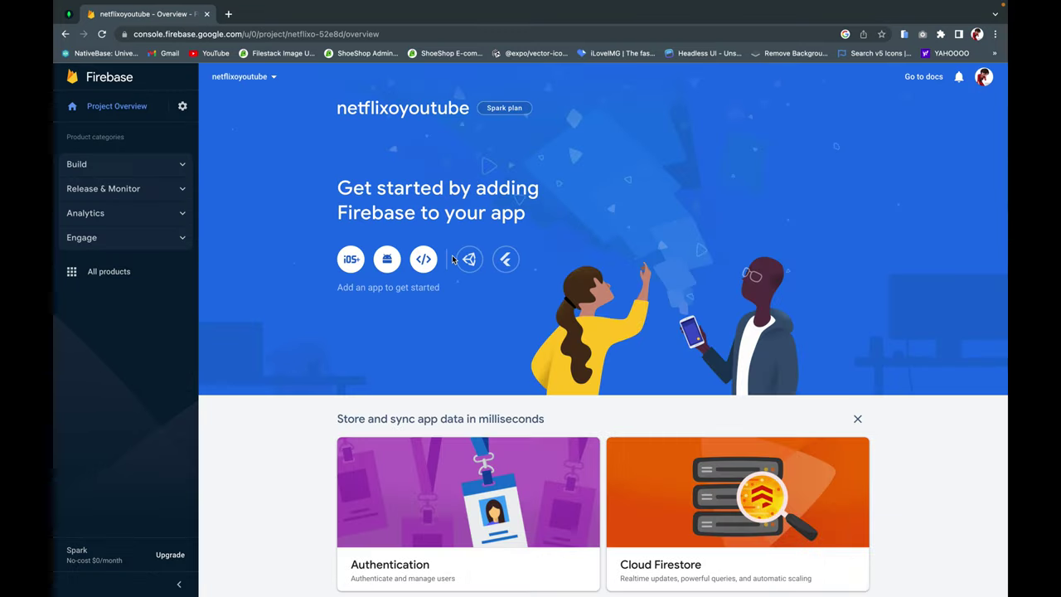
Register a web app nicknamed Netflixo in the project without Firebase Hosting, and reload the project overview.
left_click(423, 260)
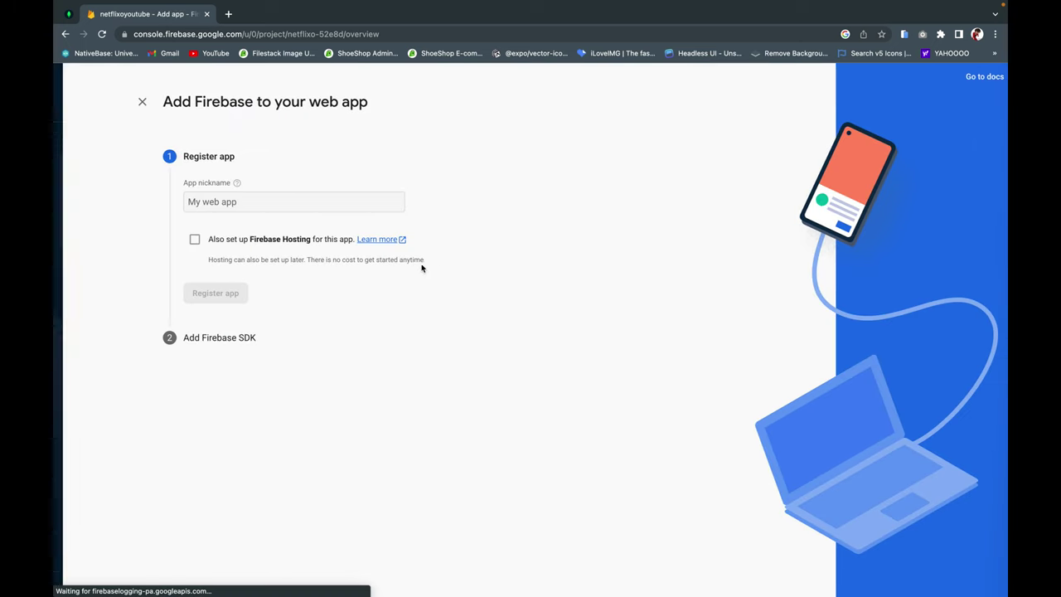
left_click(222, 203)
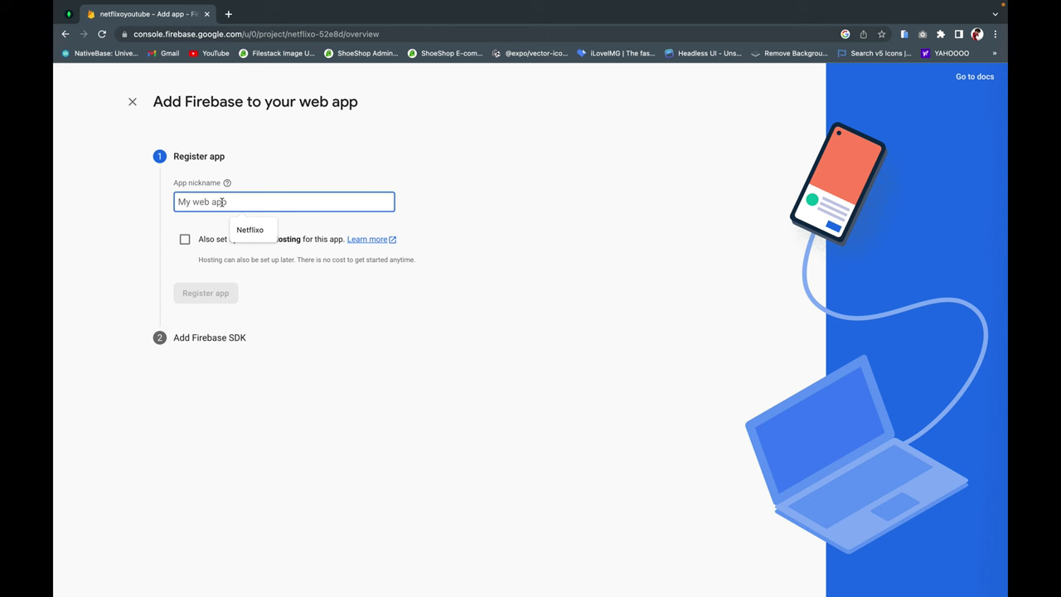
left_click(250, 235)
left_click(208, 298)
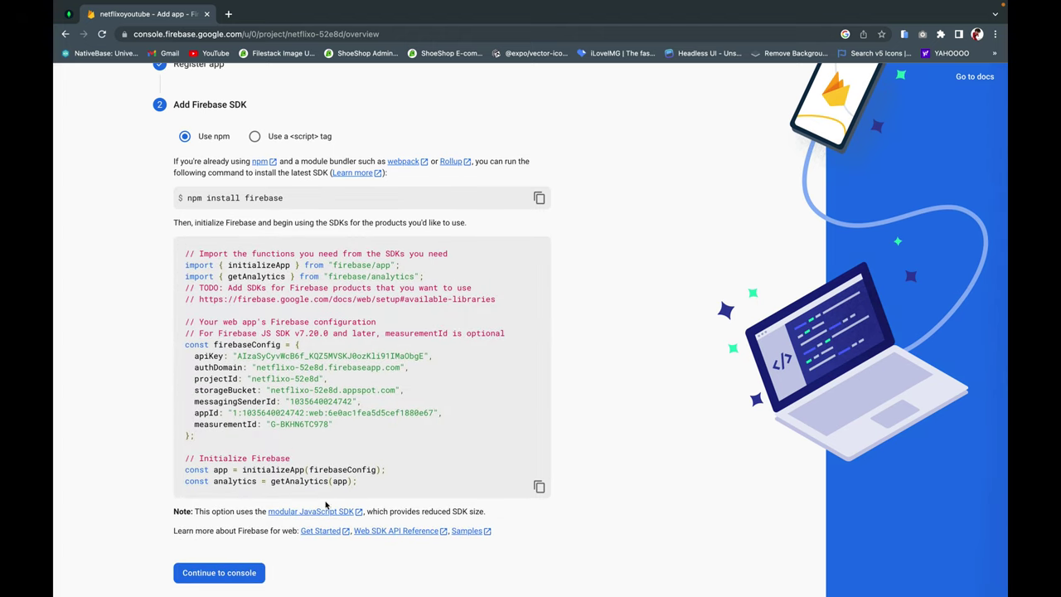
left_click(240, 572)
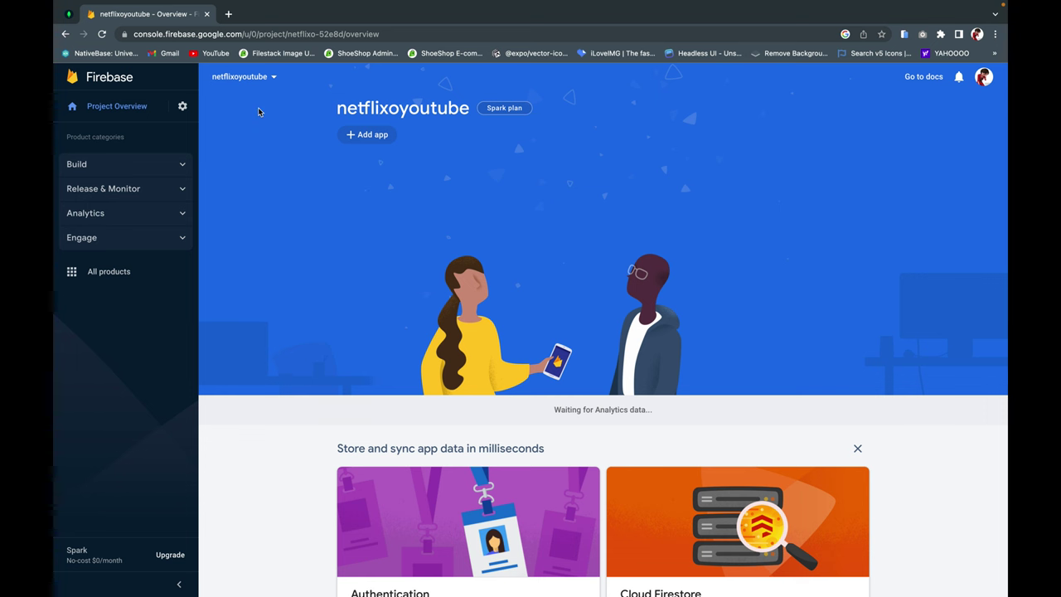
key("super+r")
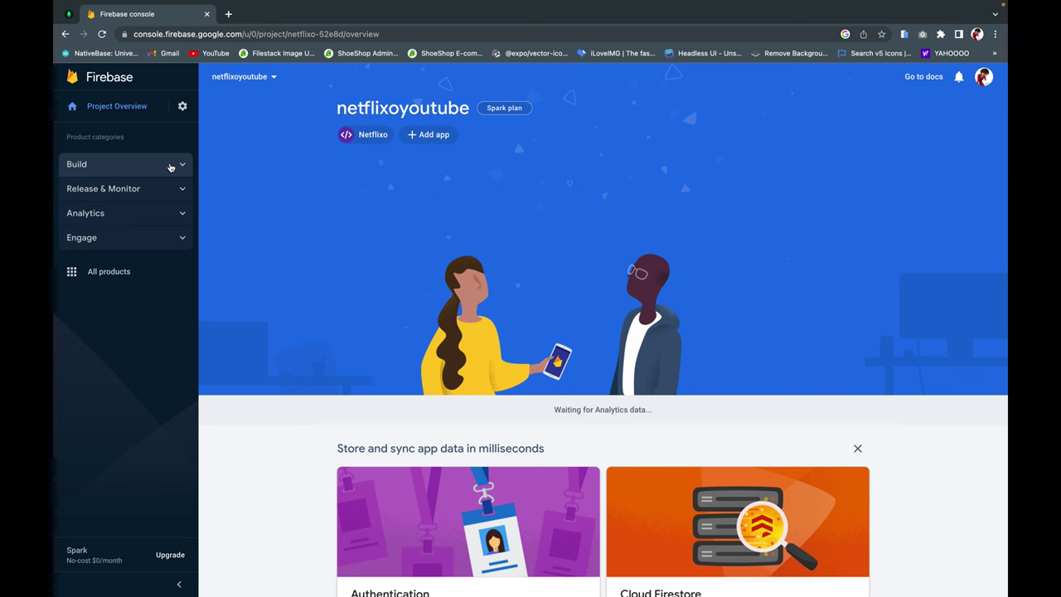
Set up Cloud Storage for the project in production mode with the location nam5 (us-central).
left_click(170, 165)
left_click(118, 280)
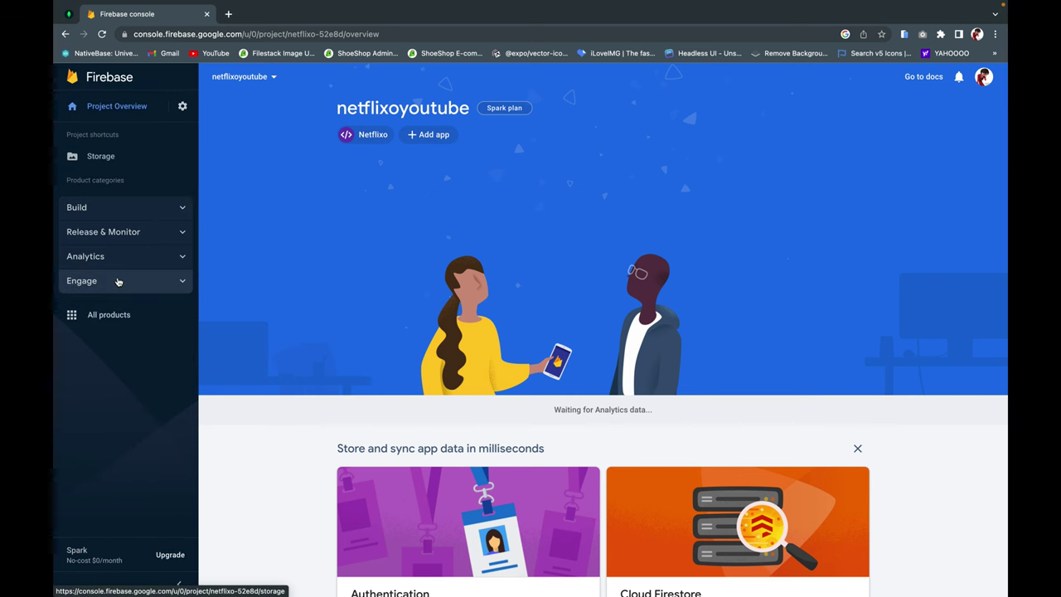
left_click(149, 161)
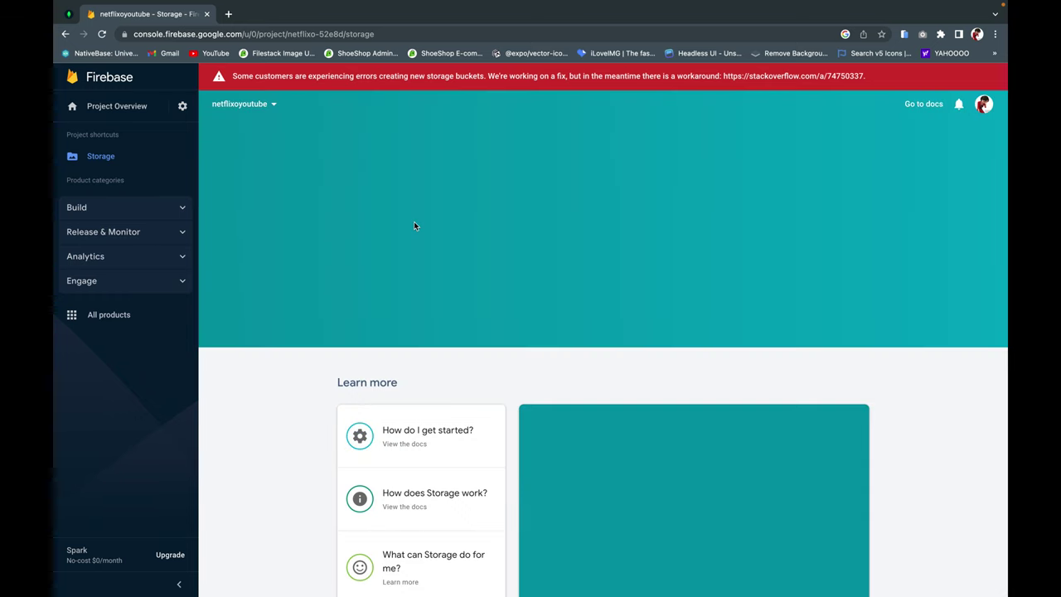
left_click(365, 265)
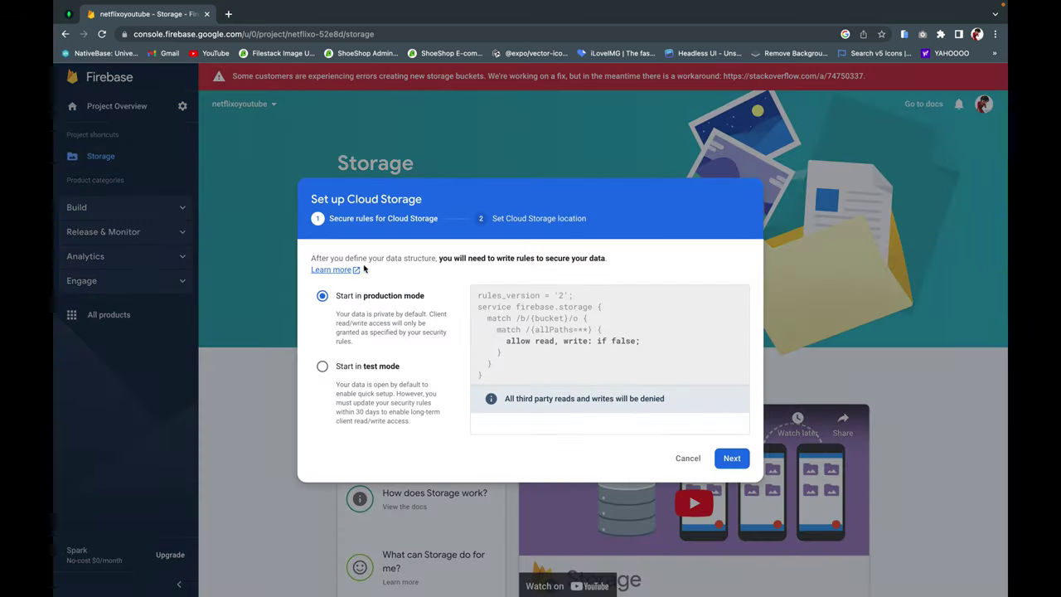
left_click(731, 459)
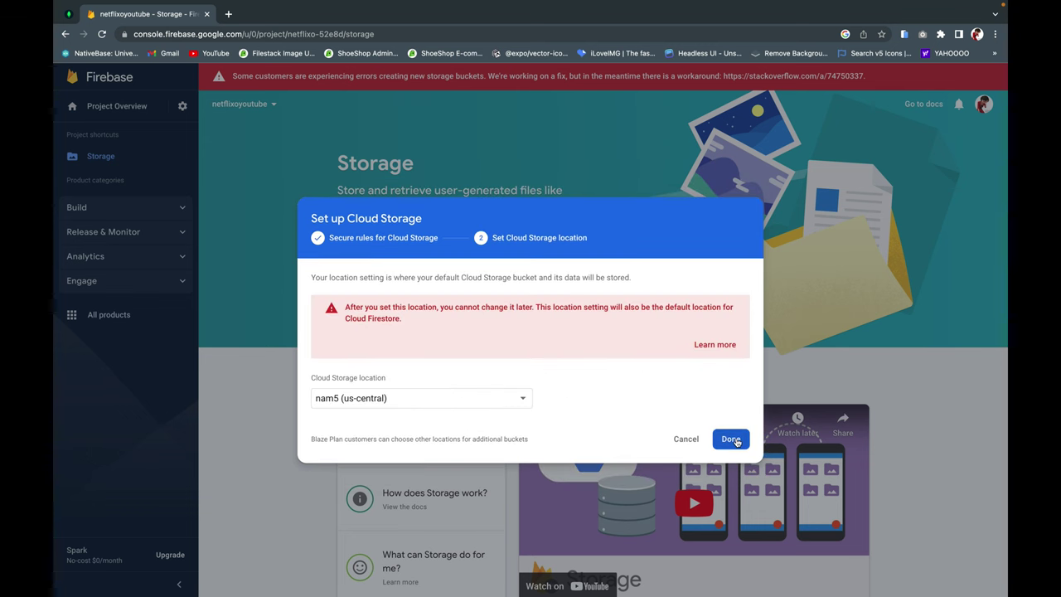
left_click(735, 440)
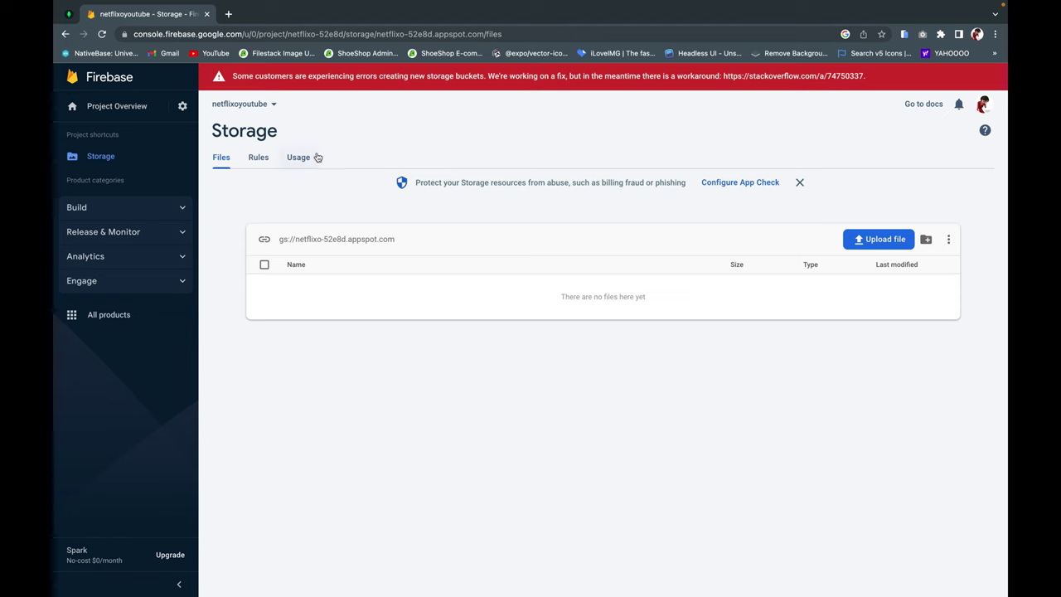
Change the Storage security rule to "allow read, write: if true" and publish it.
left_click(257, 157)
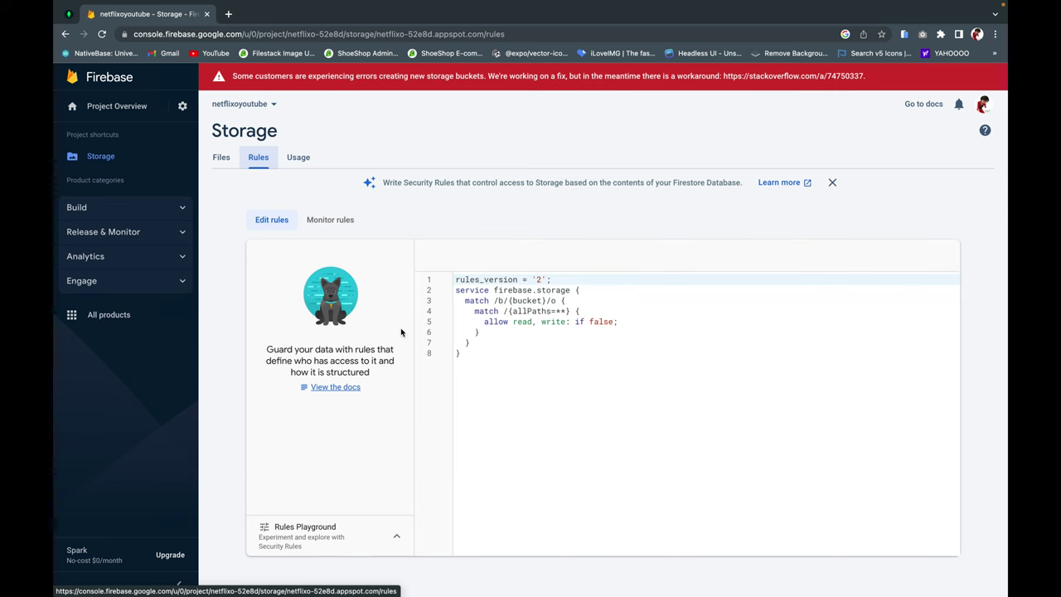
double_click(610, 321)
type("tr")
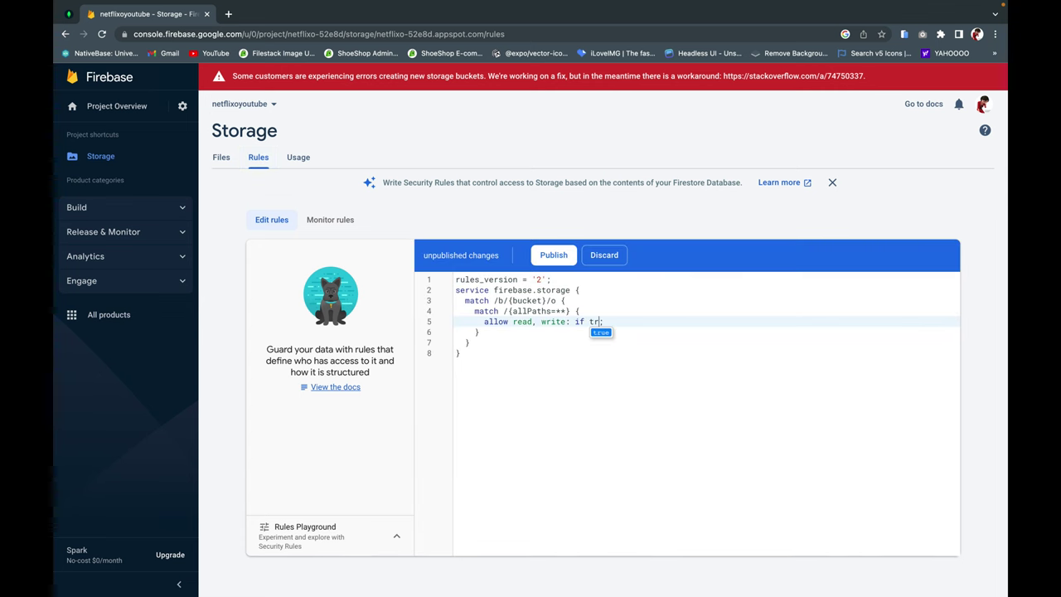
left_click(540, 259)
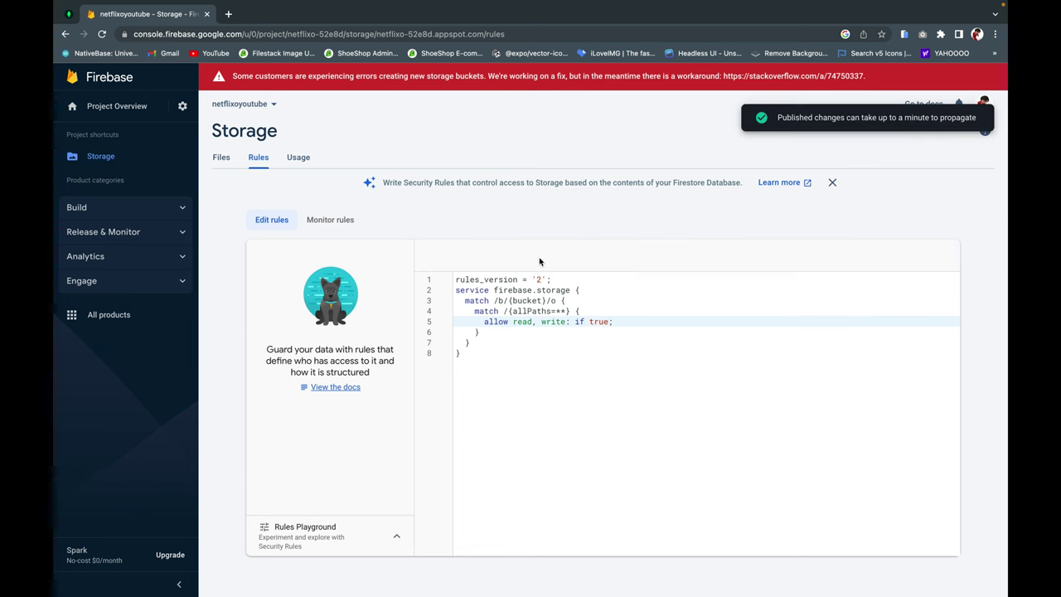
Open the Netflixo web app's project settings and examine the general details and the npm SDK setup and configuration.
left_click(183, 107)
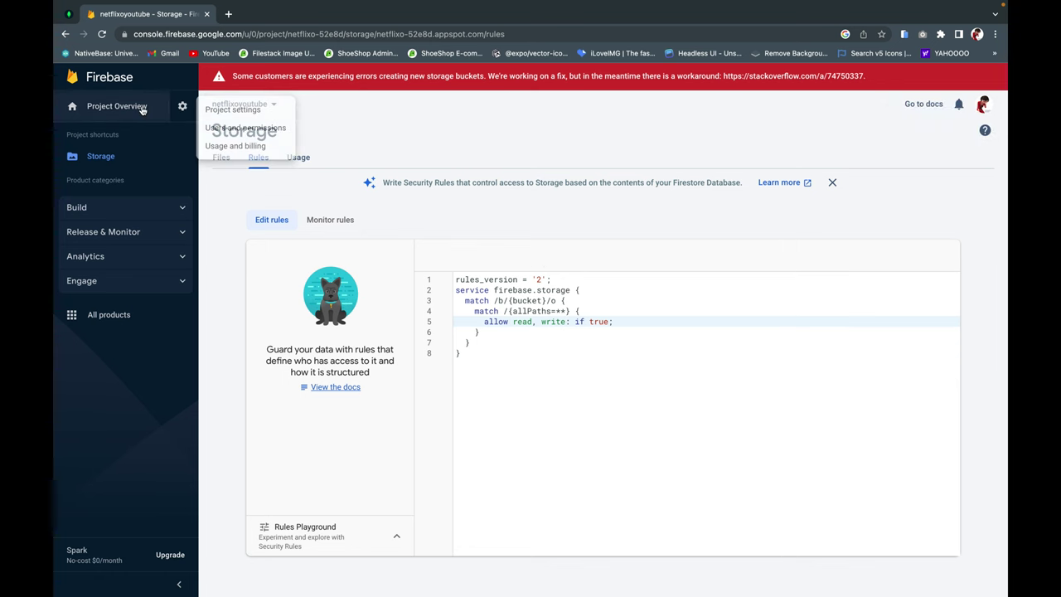
left_click(117, 106)
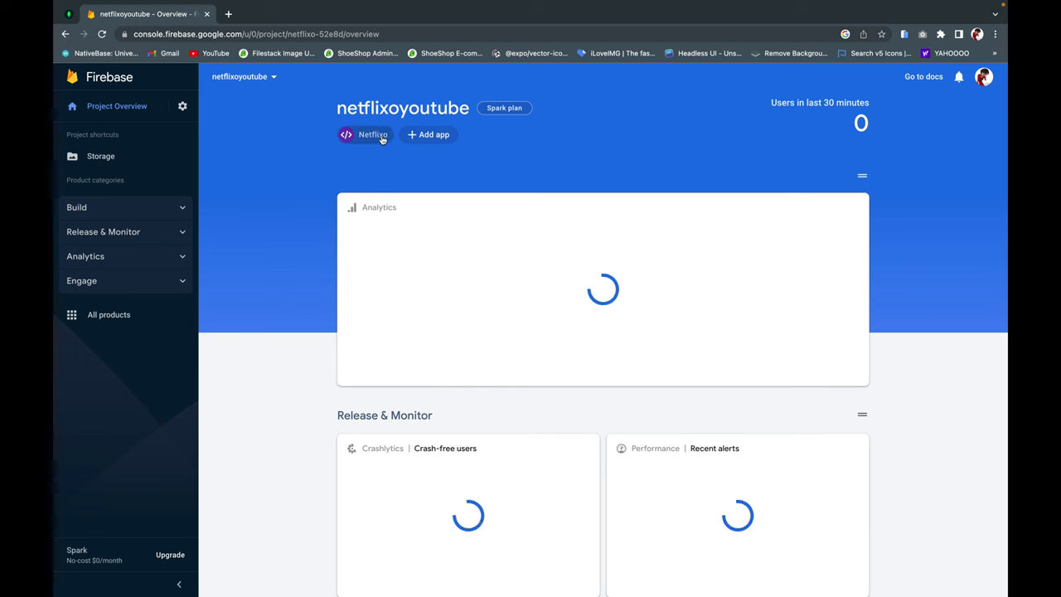
mouse_move(427, 147)
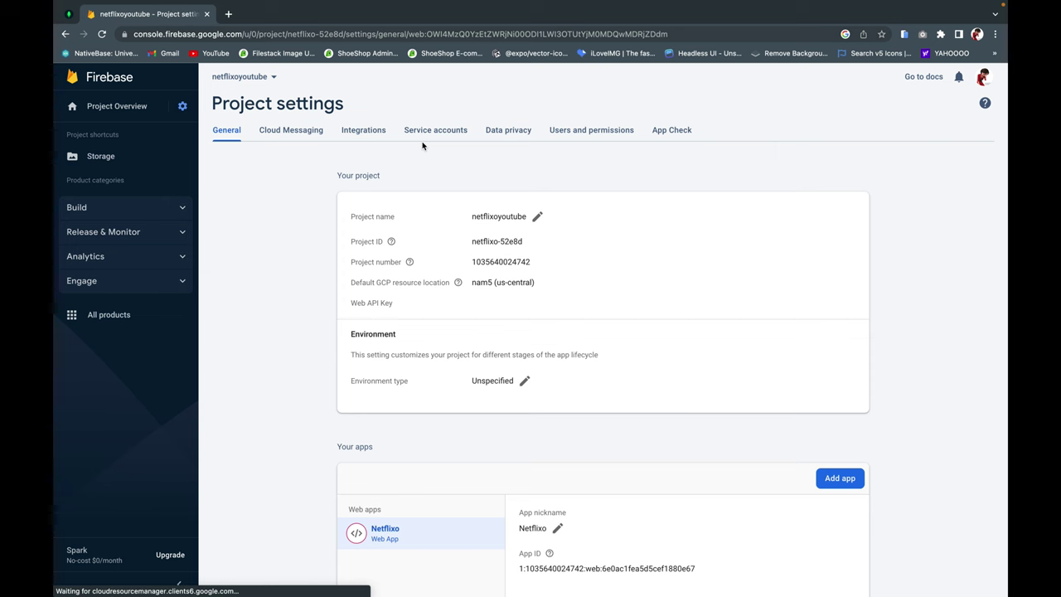
scroll(440, 323, "down", 3)
scroll(440, 323, "up", 3)
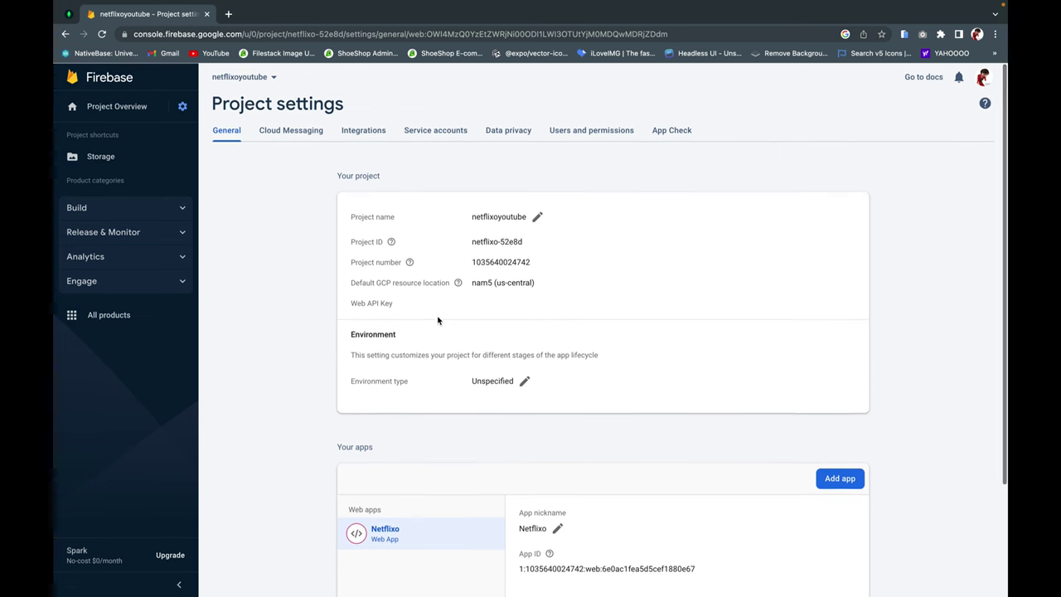
scroll(456, 298, "down", 5)
scroll(456, 299, "up", 3)
scroll(456, 298, "down", 3)
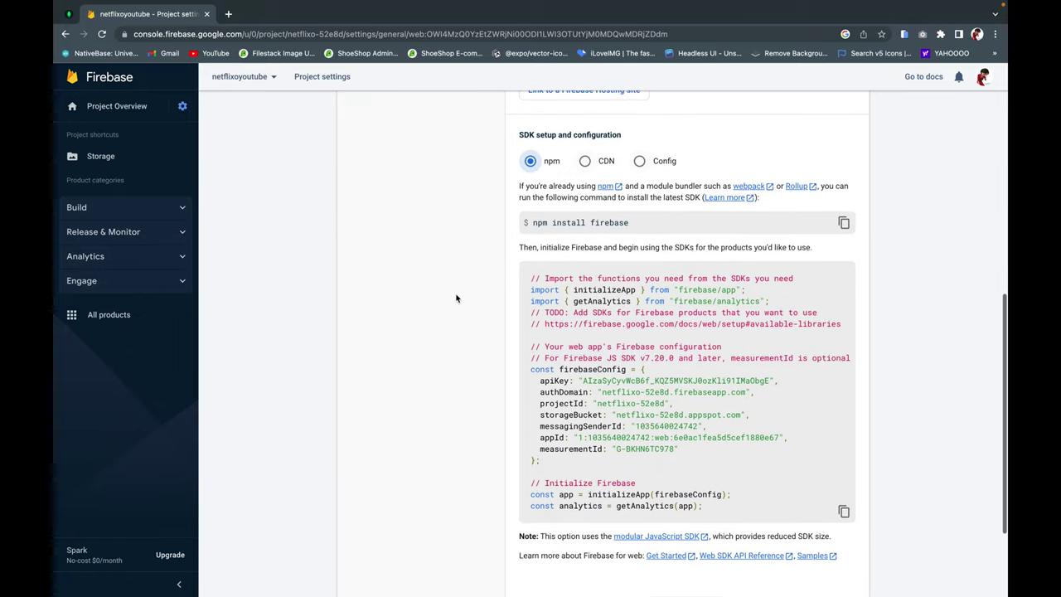
scroll(457, 298, "up", 6)
scroll(456, 298, "up", 1)
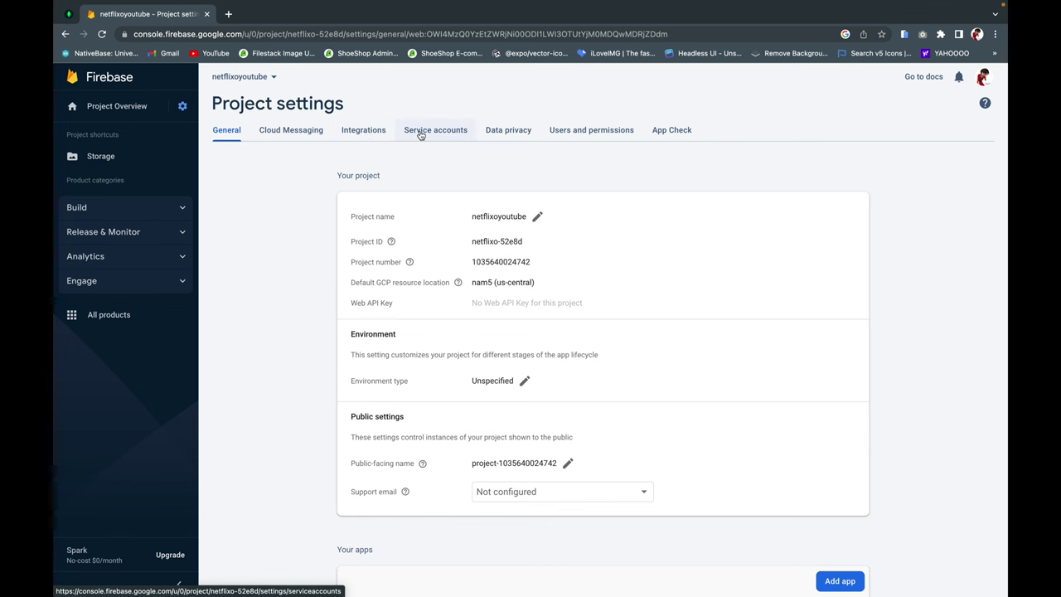
Open the project's service accounts and copy the package name firebase-admin from the Node.js Admin SDK snippet.
left_click(355, 132)
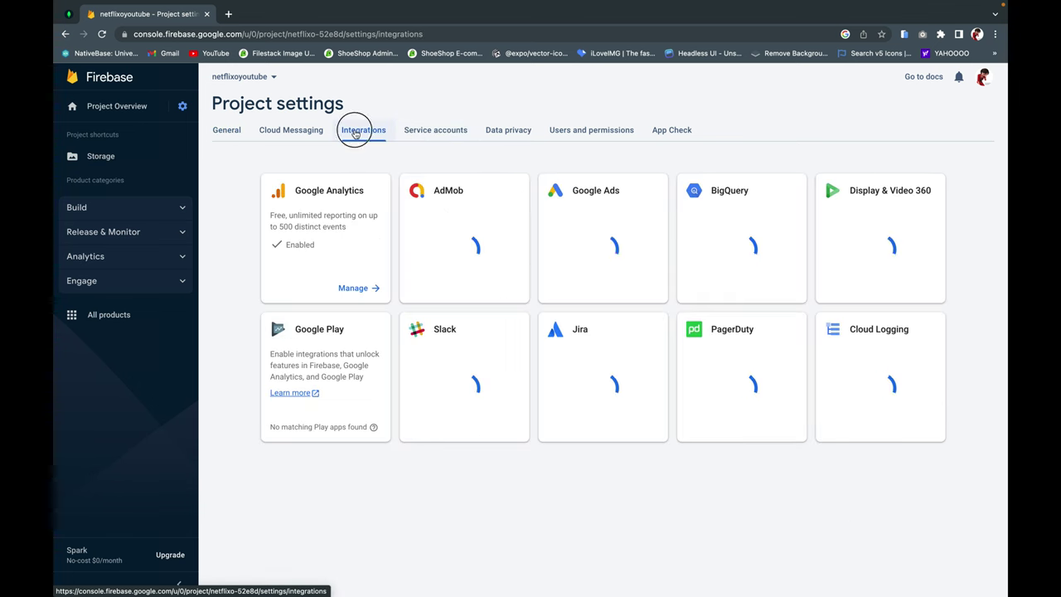
left_click(421, 131)
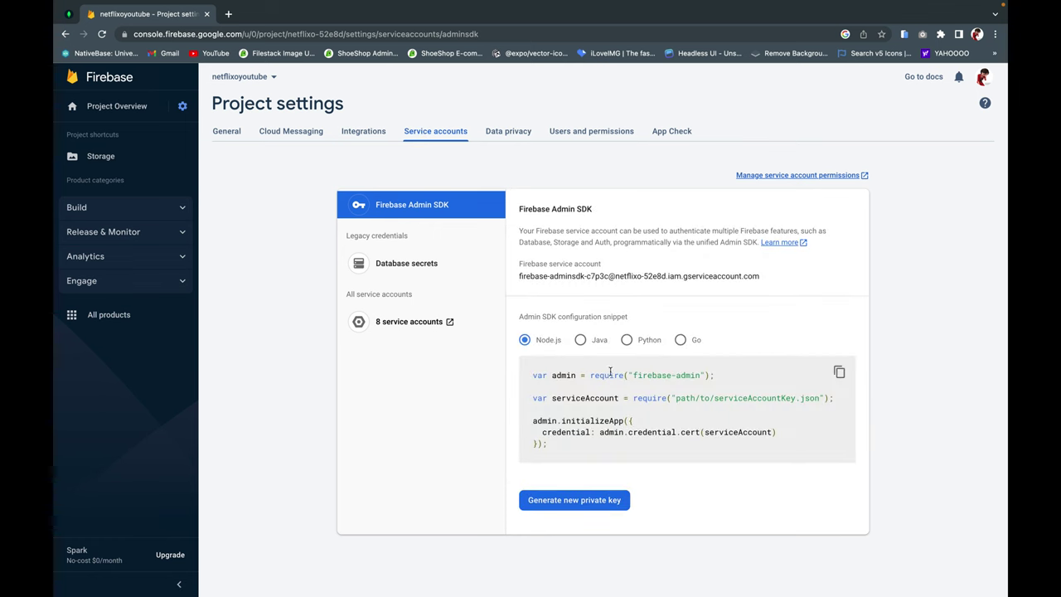
left_click_drag(700, 375, 634, 376)
key("super+c")
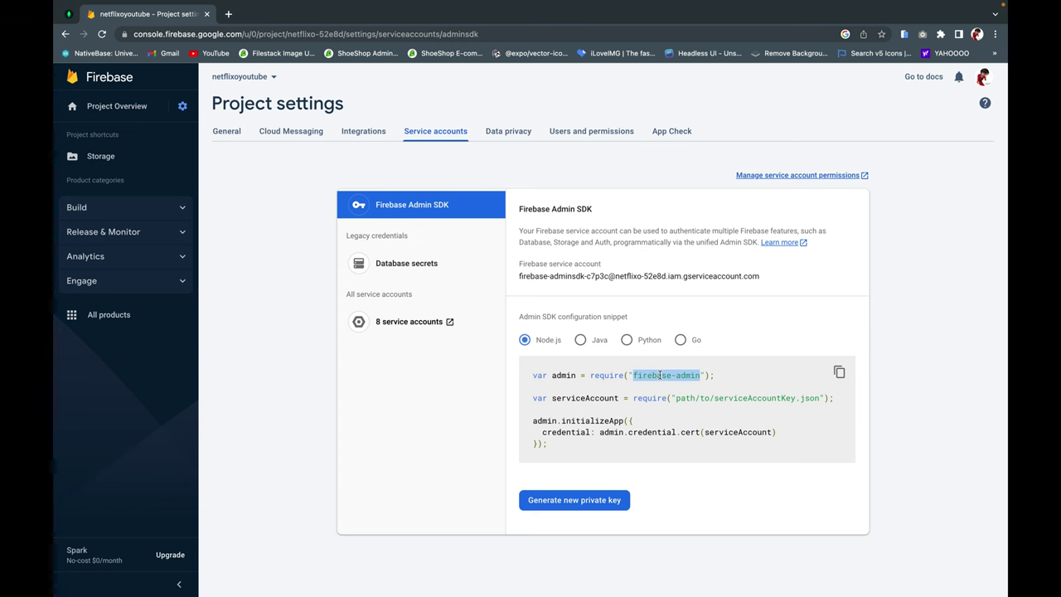
Switch to VS Code, expand the server folder and start a new integrated terminal.
key("ctrl+Right")
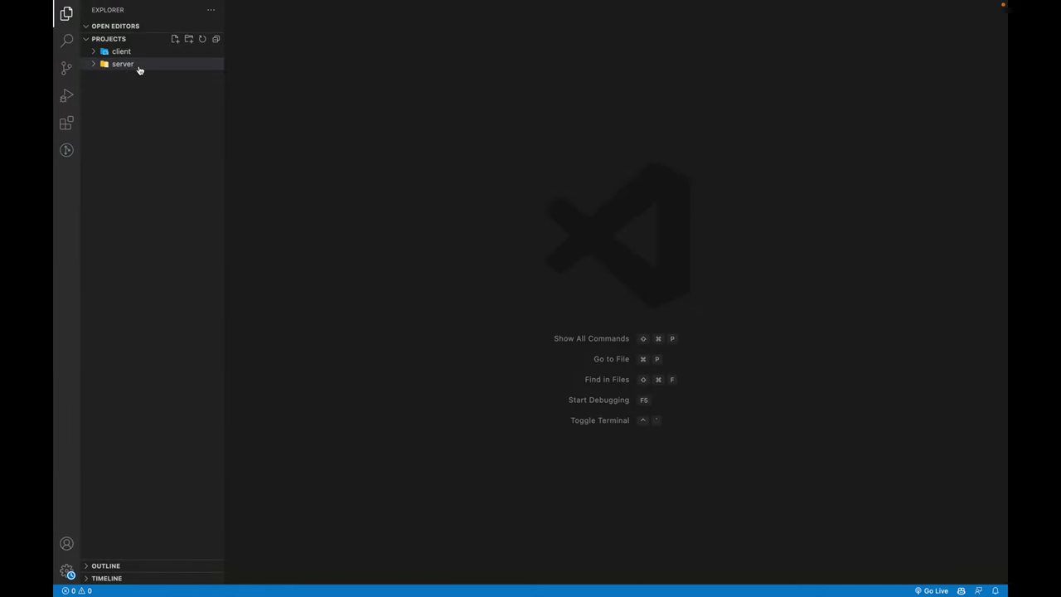
right_click(138, 66)
left_click(115, 70)
left_click(114, 66)
right_click(114, 68)
left_click(113, 68)
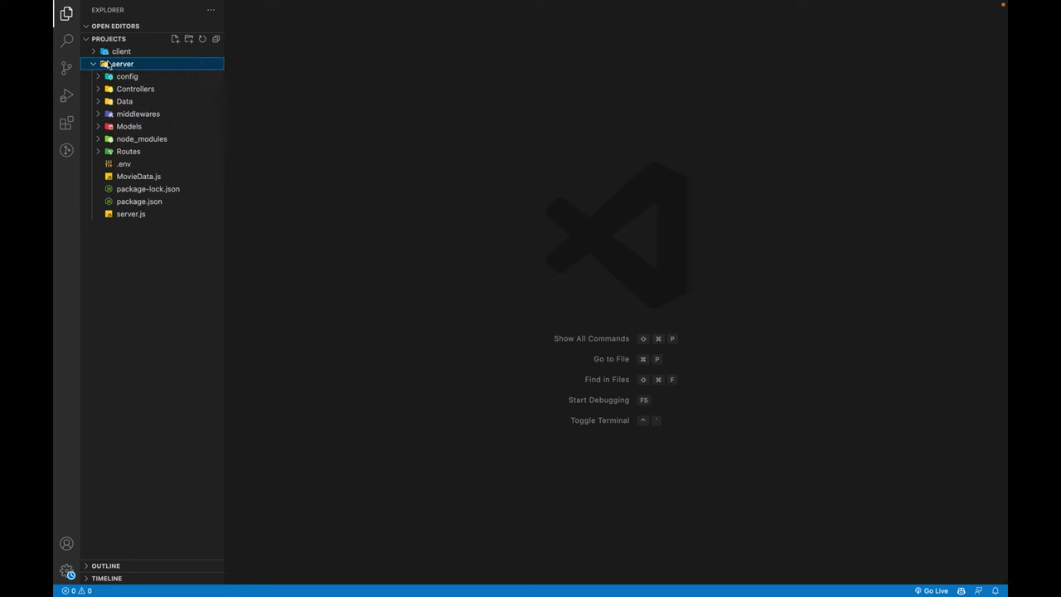
mouse_move(381, 4)
left_click(296, 6)
left_click(305, 23)
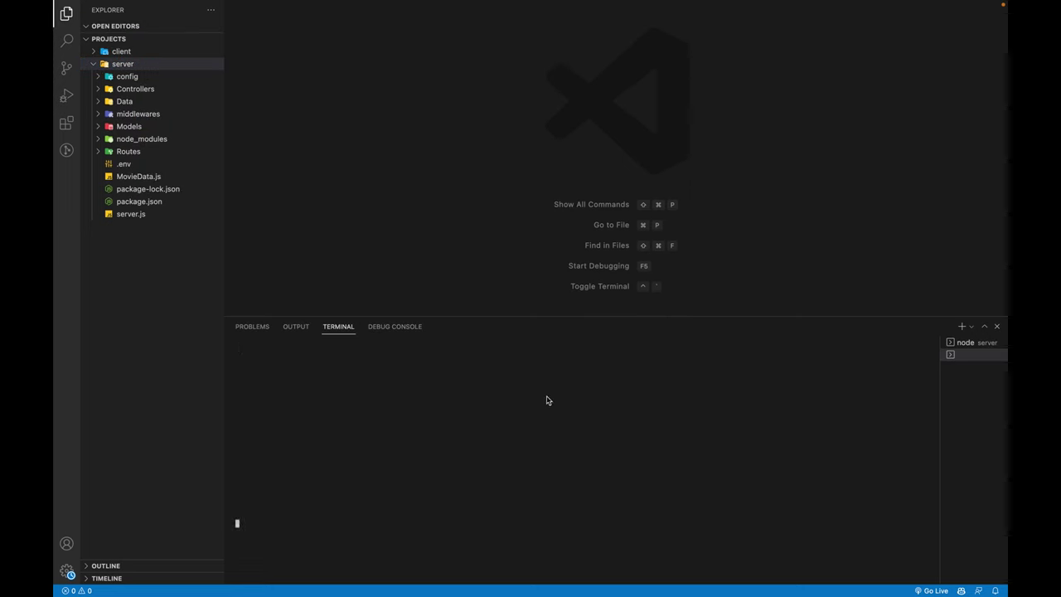
Change into the server directory and install the firebase-admin package with npm i firebase-admin.
type("cd server")
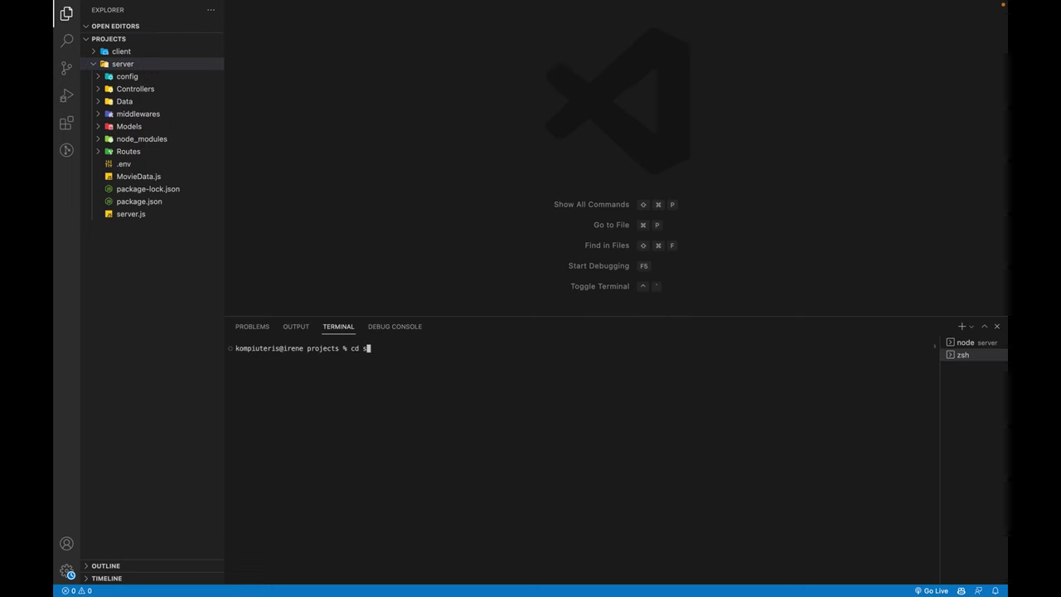
key("Return")
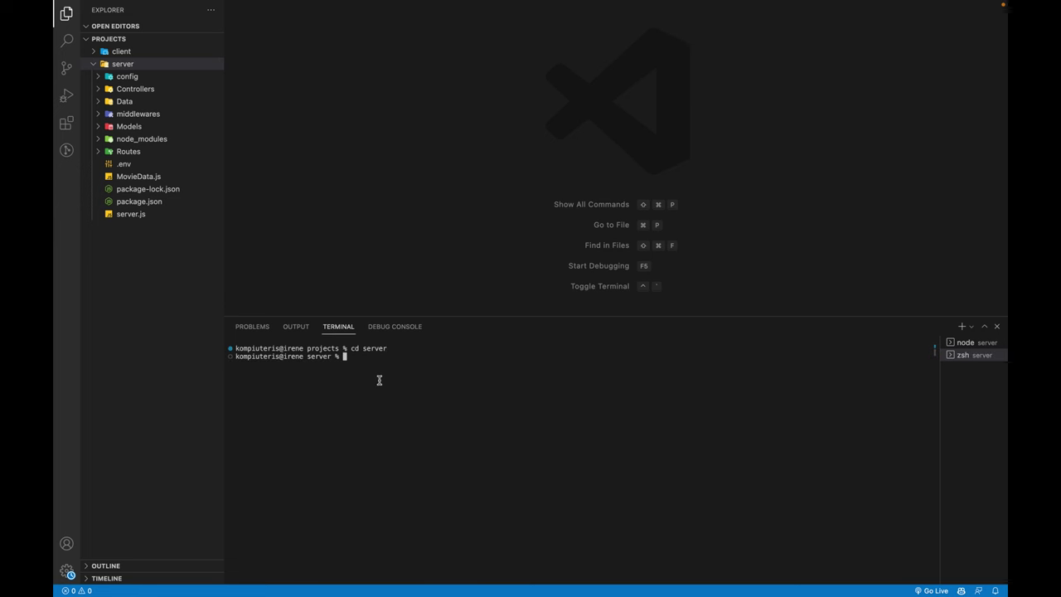
type("npm i")
key("super+v")
key("Return")
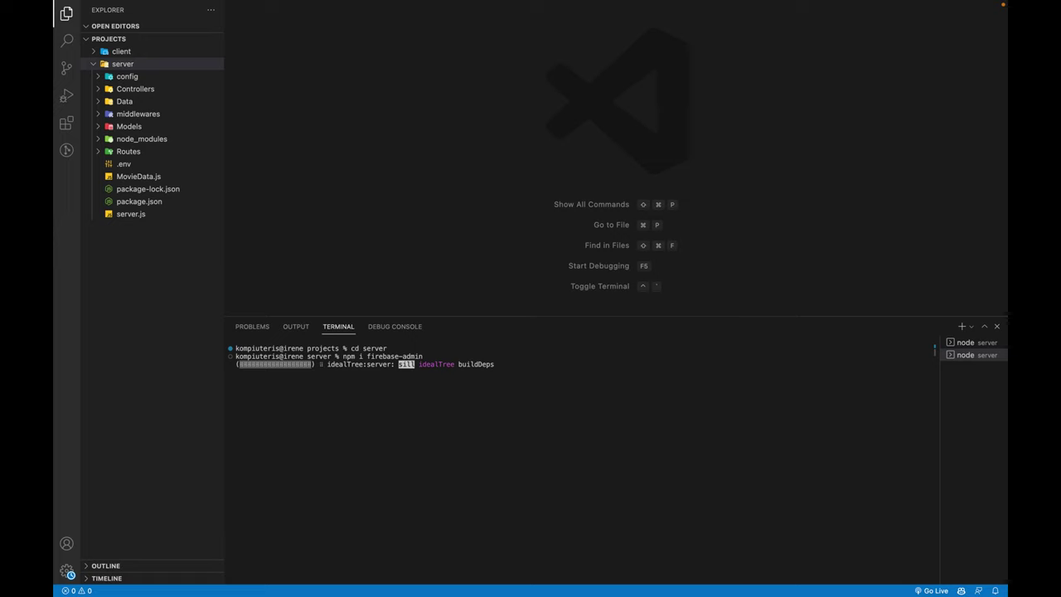
Switch back to Chrome and generate a new private key for the Firebase Admin SDK service account.
key("super+Tab")
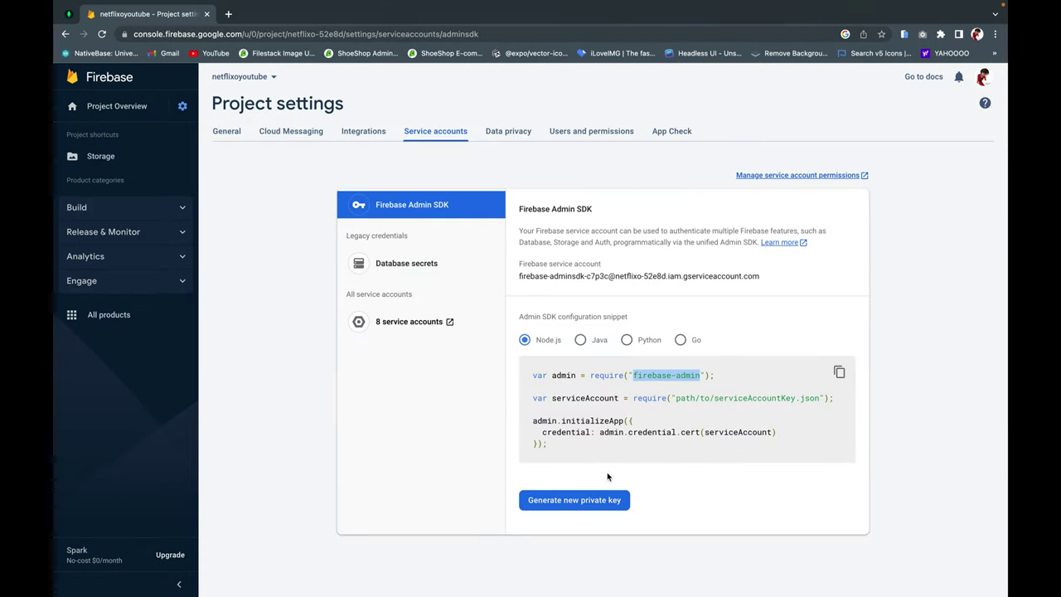
left_click(573, 501)
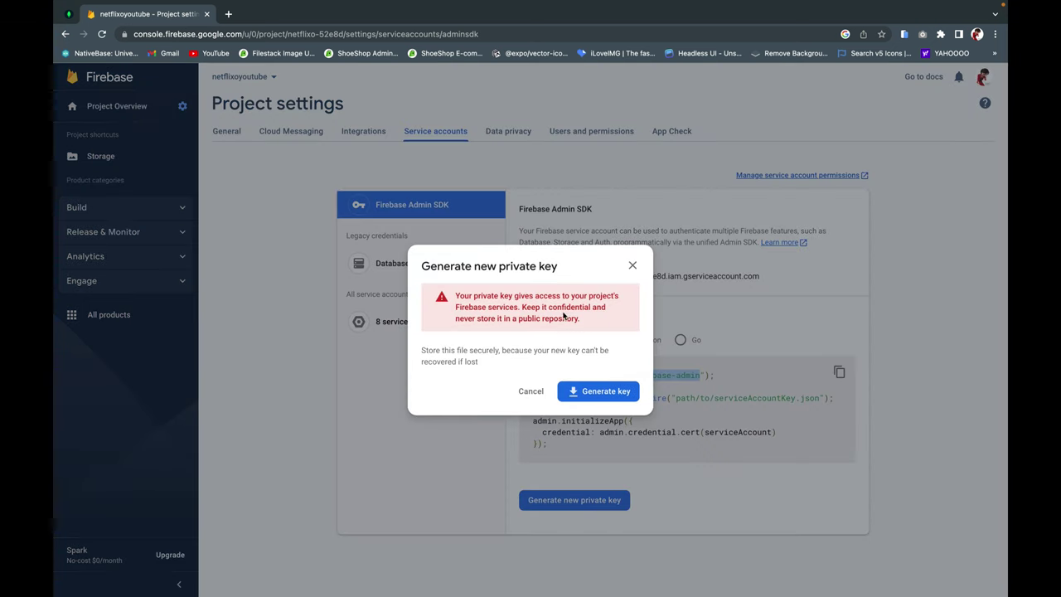
left_click(589, 391)
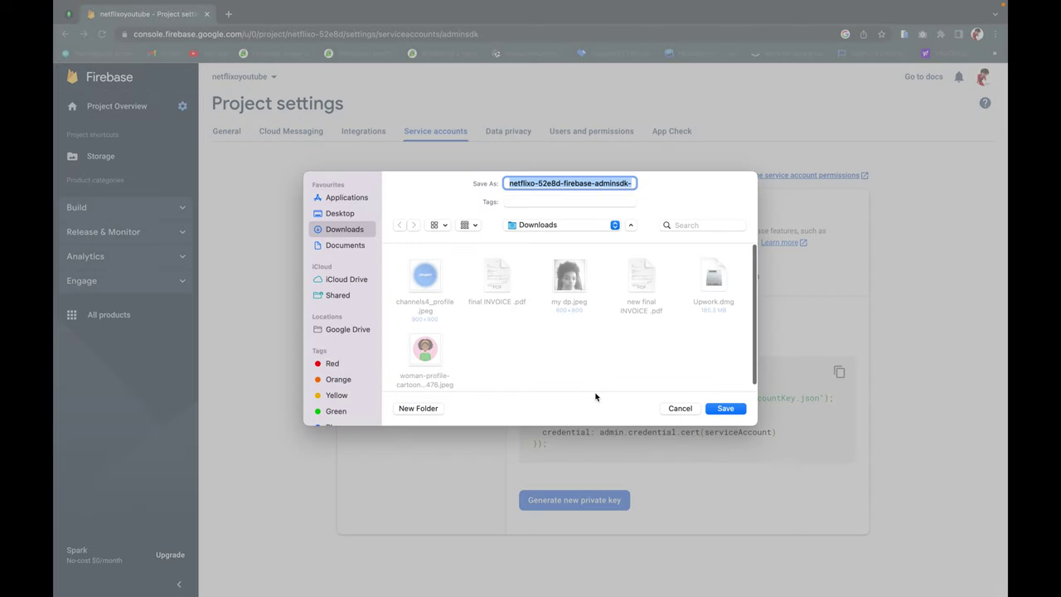
Save the generated key file as credential in the server folder under YOUTUBE/projects on the Desktop.
left_click(342, 214)
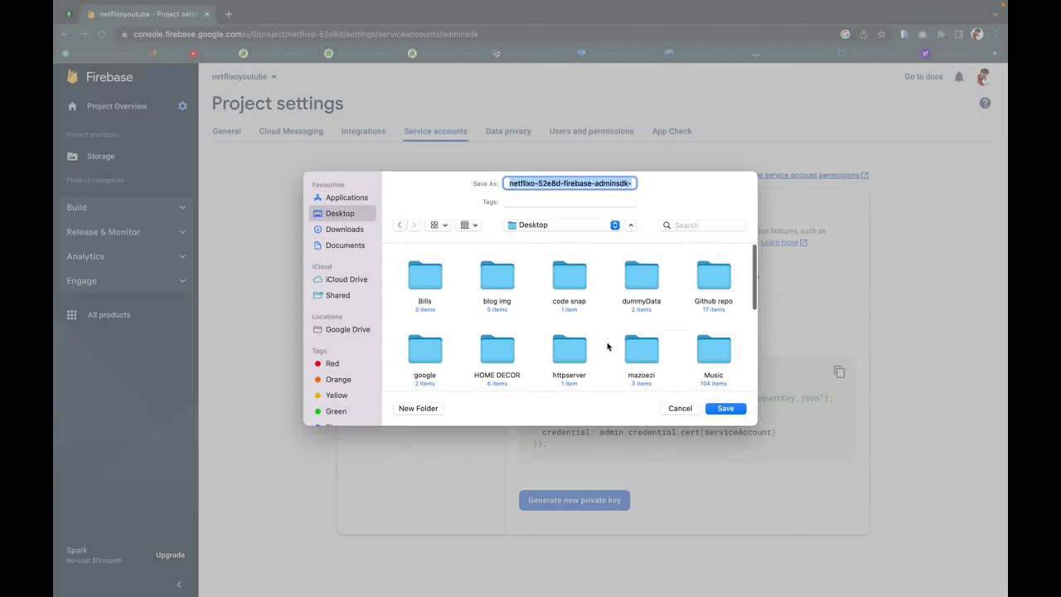
scroll(606, 346, "down", 5)
double_click(653, 270)
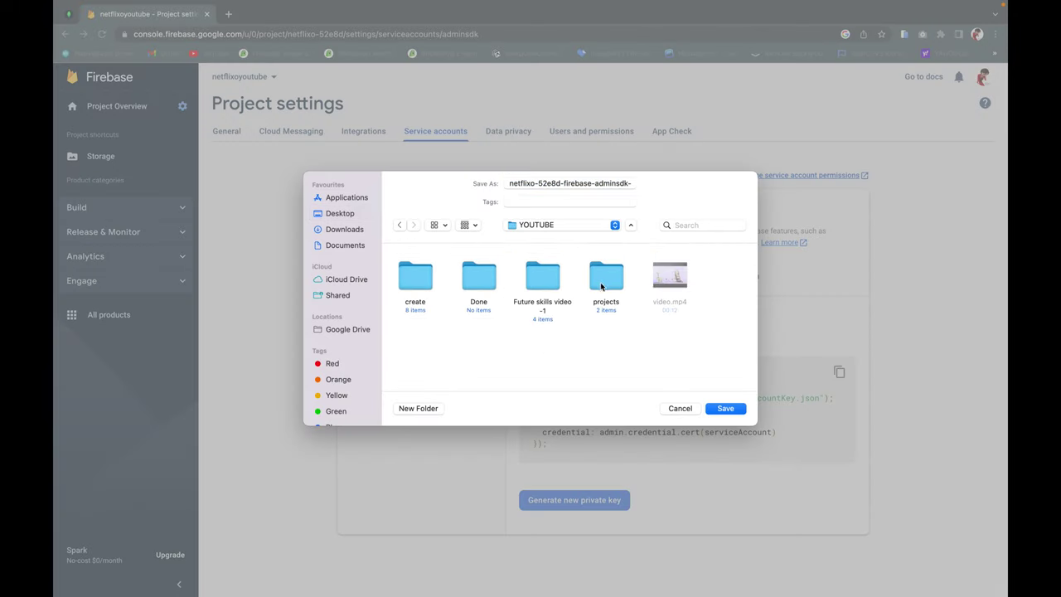
double_click(603, 280)
left_click(563, 182)
key("super+a")
type("cr")
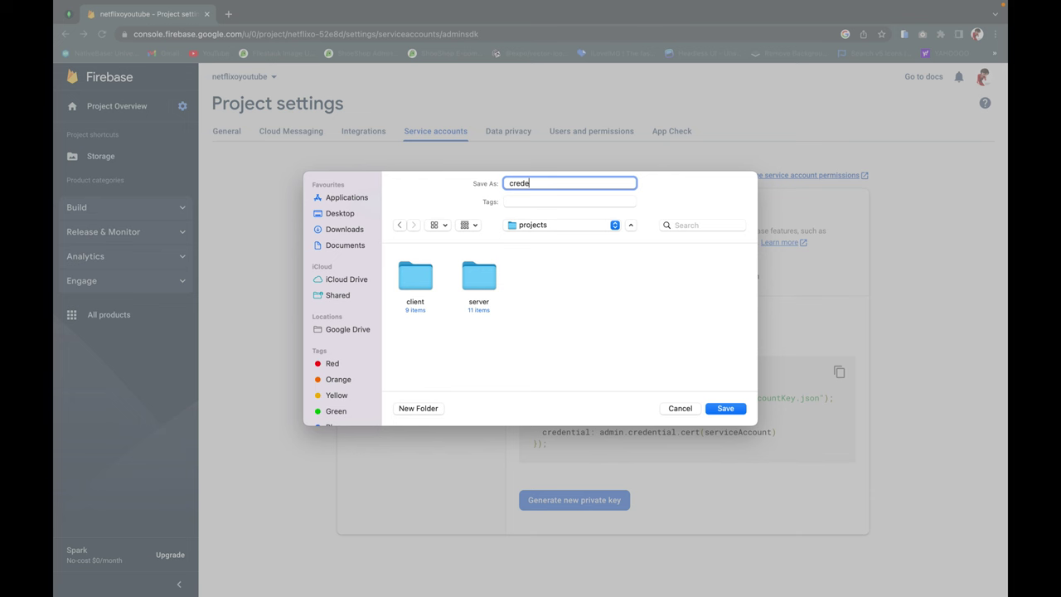
double_click(479, 278)
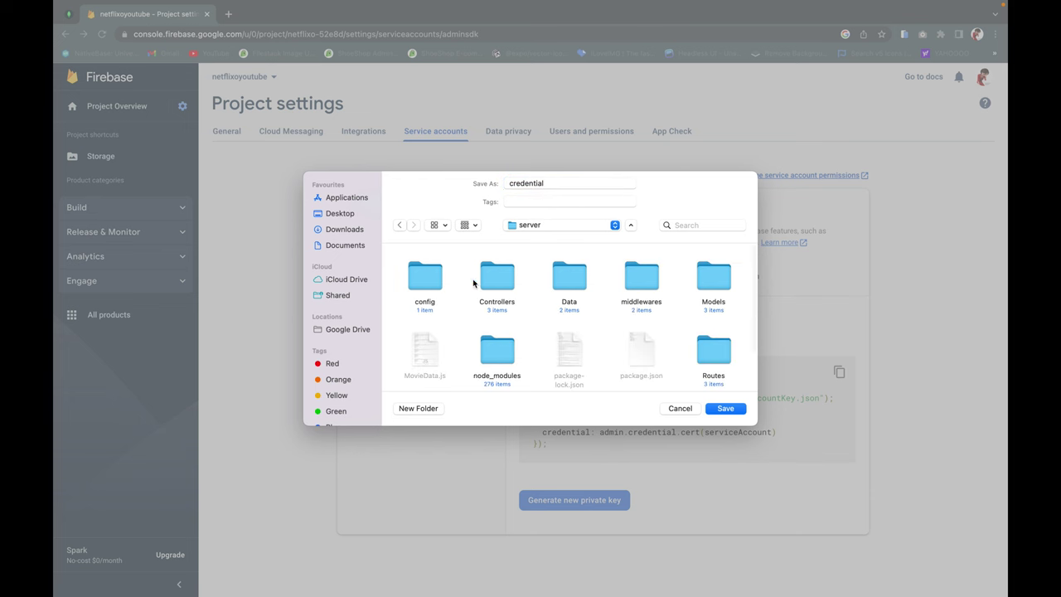
left_click(724, 409)
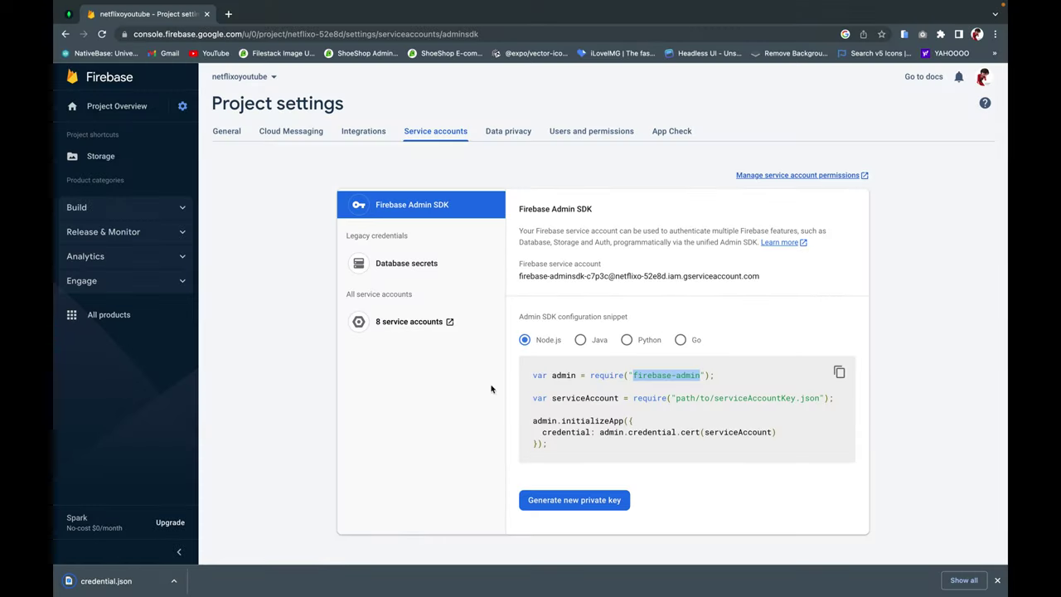
Open the Firebase project's Storage section and switch back to VS Code.
left_click(98, 158)
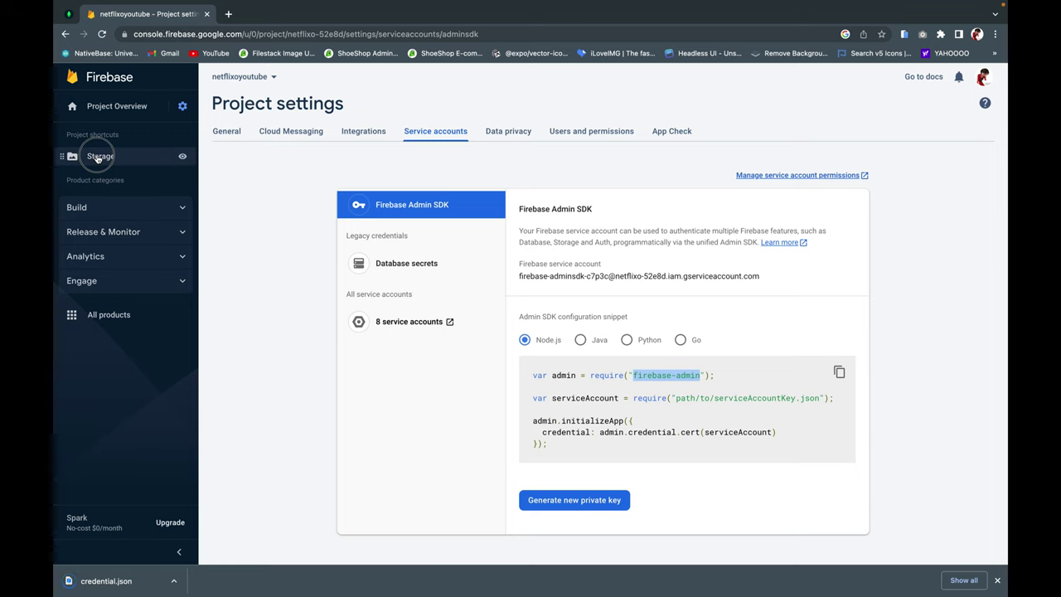
key("ctrl+Right")
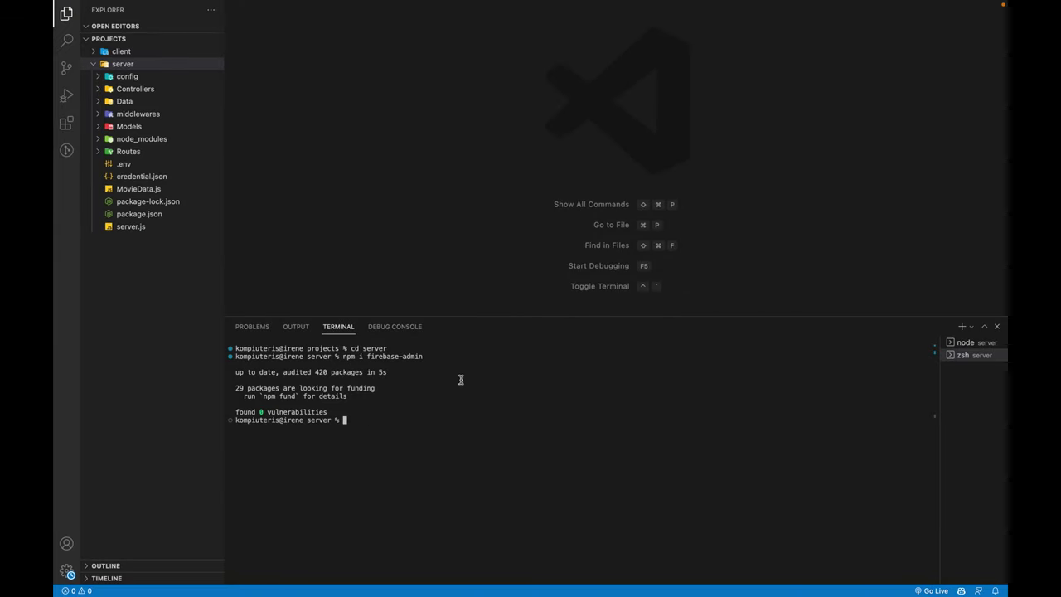